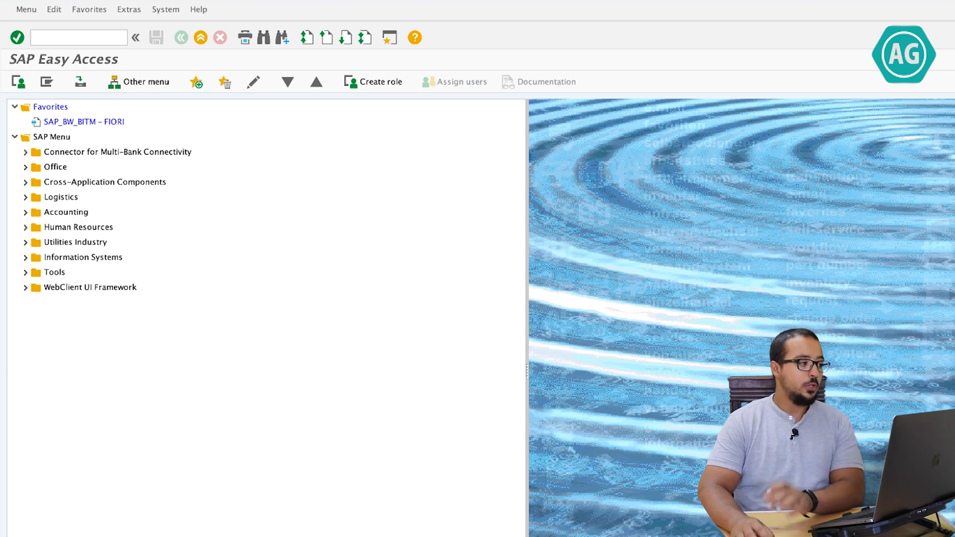
Start transaction MM03 and call up the view selection for material A002
click(93, 39)
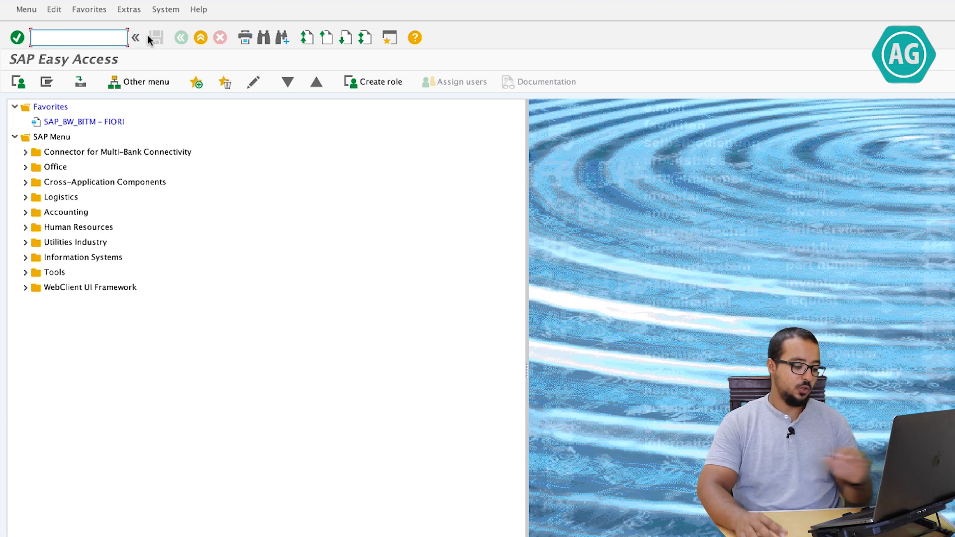
text(mm03)
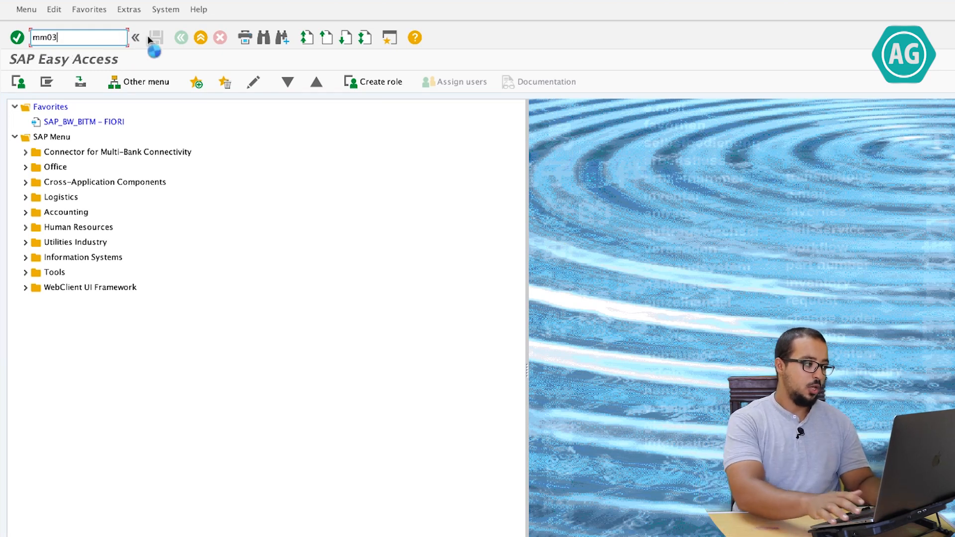
key(Return)
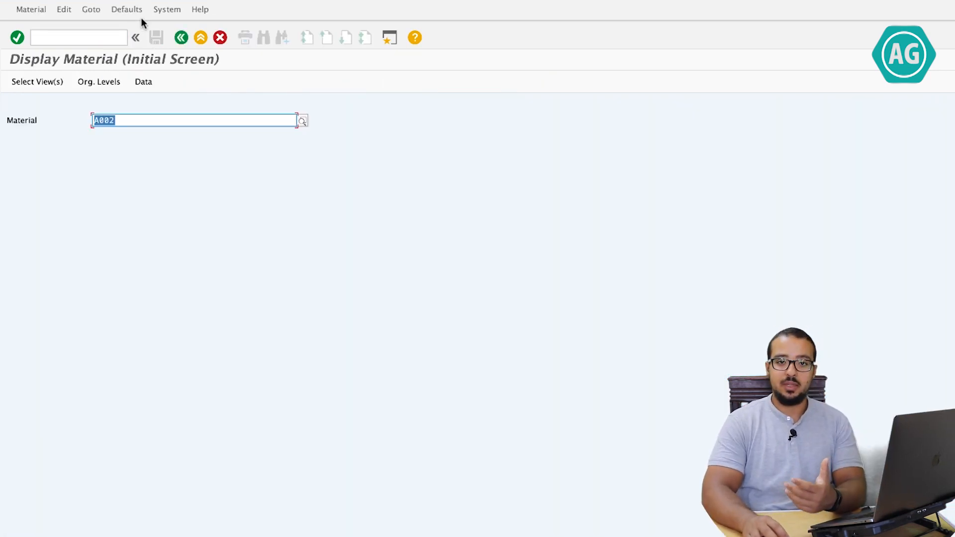
click(144, 123)
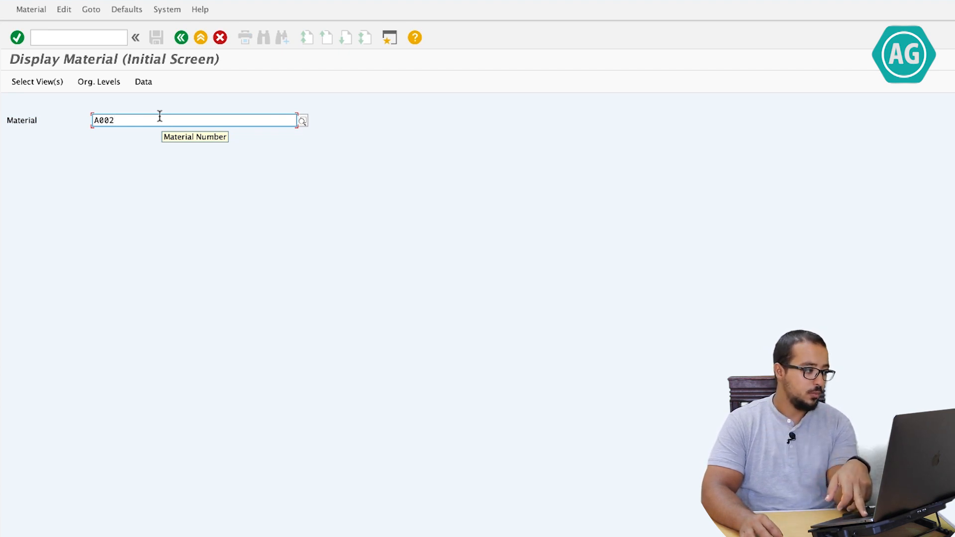
key(Return)
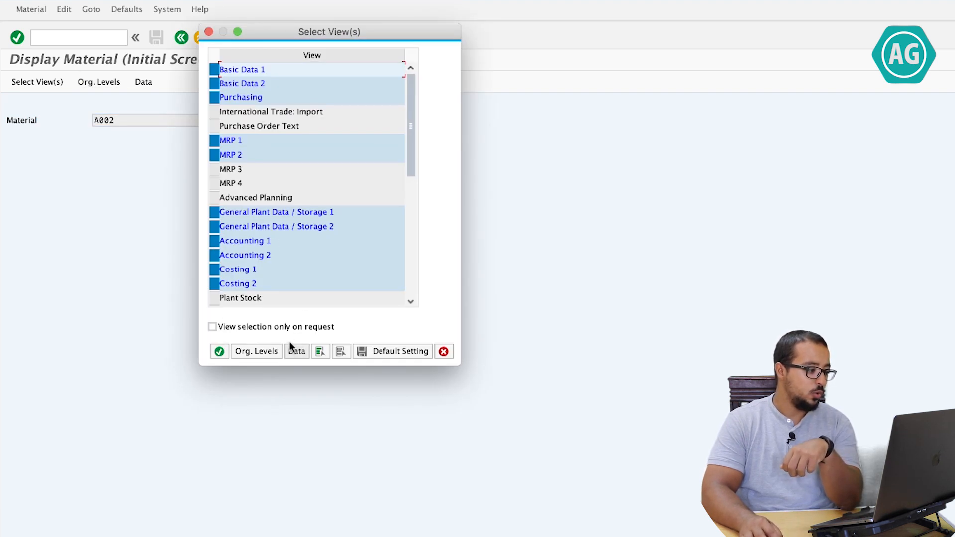
Clear the preselected views, choose only Accounting 1, and display it for plant AA01
click(336, 352)
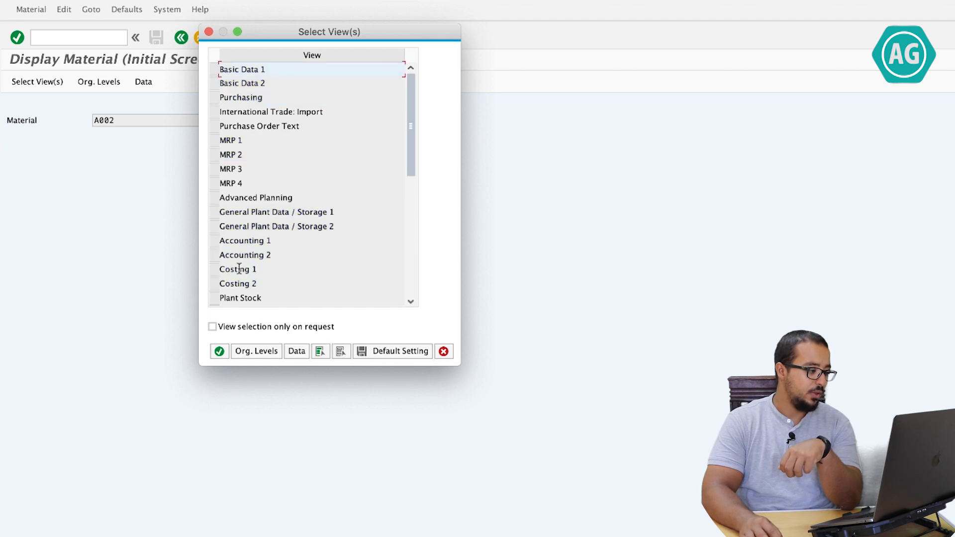
click(217, 242)
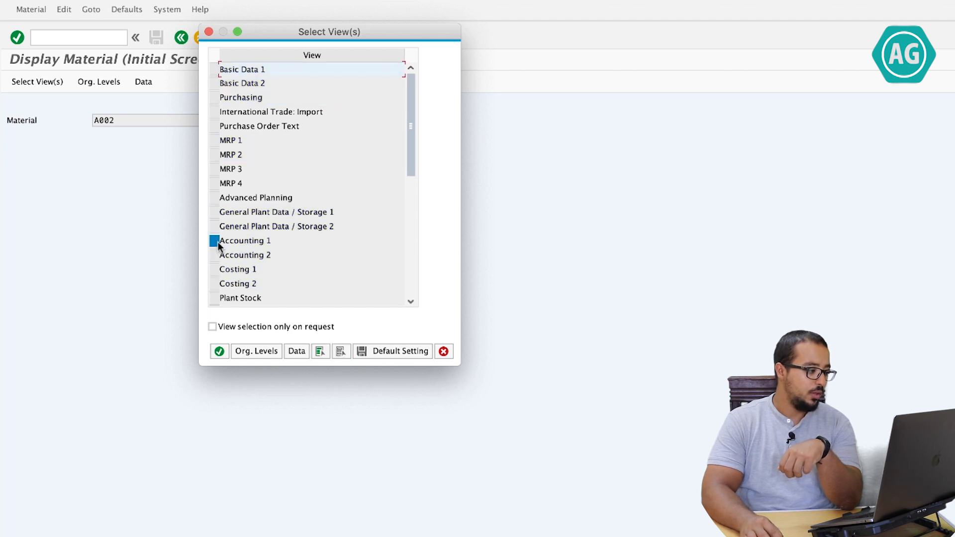
click(219, 351)
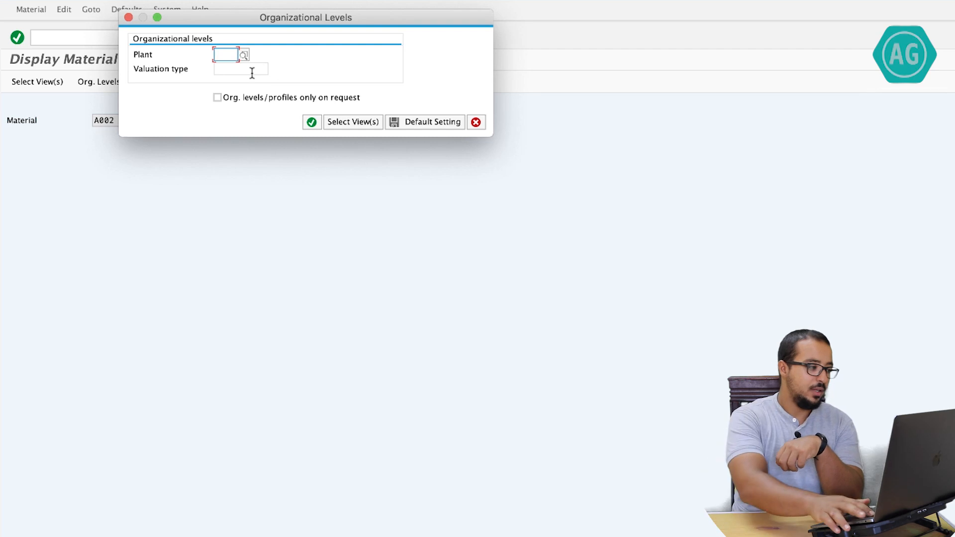
text(aa01)
key(Return)
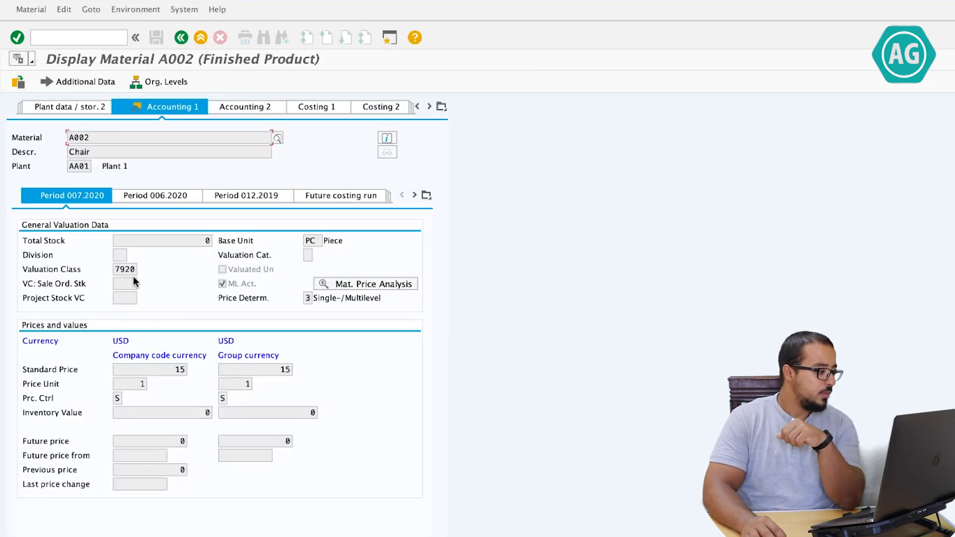
Look up the description of the material's valuation class in its value list, and close the list
double_click(114, 269)
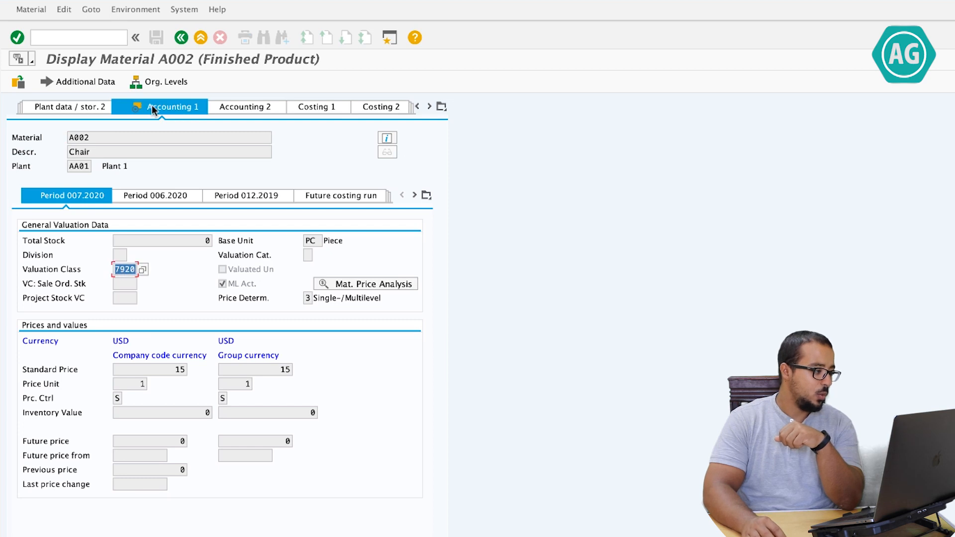
click(143, 271)
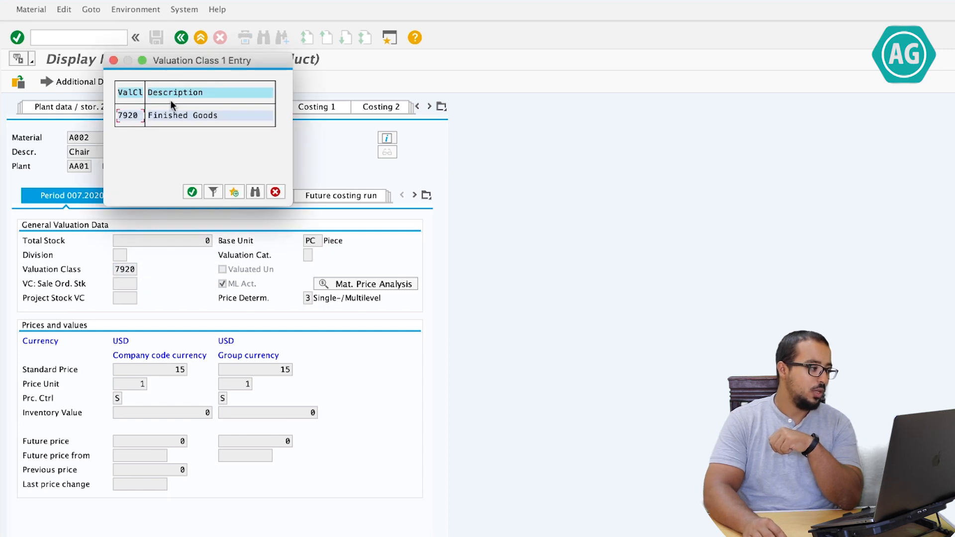
drag(186, 58, 316, 92)
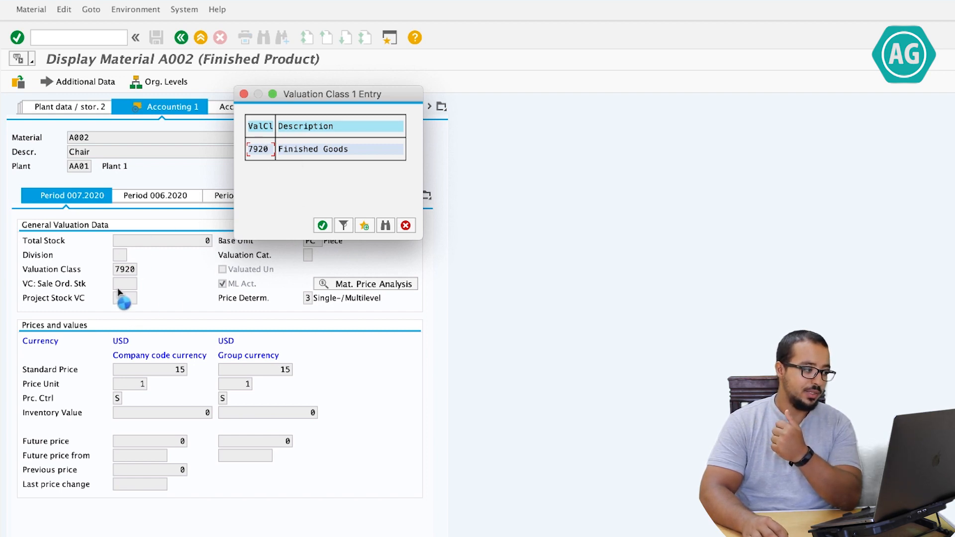
click(405, 225)
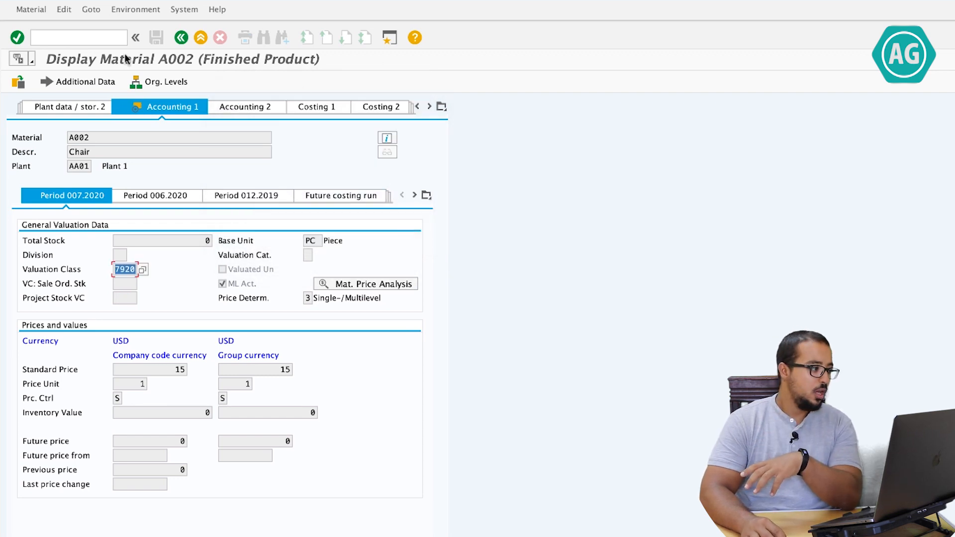
Start the customizing transaction SPRO in a new session and display the SAP Customizing Implementation Guide
click(67, 44)
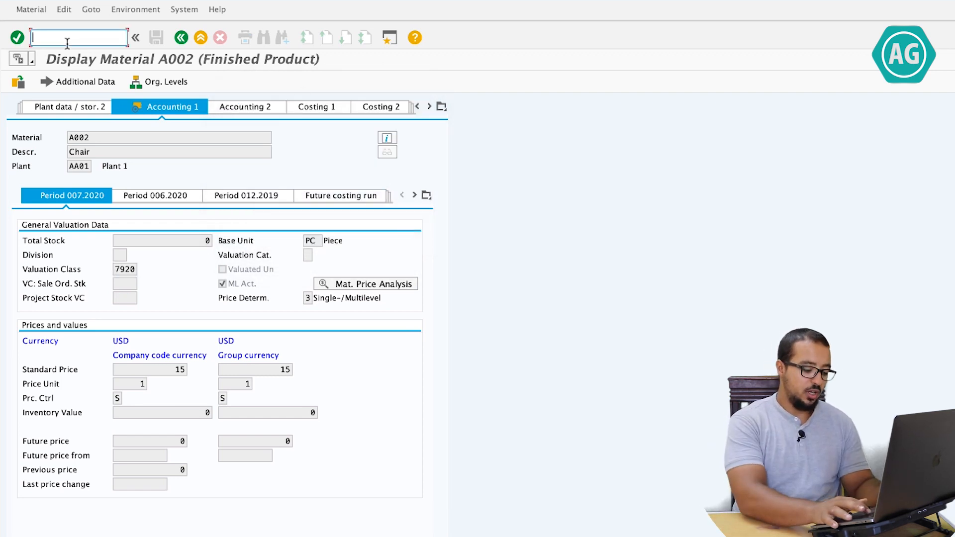
text(/ospro)
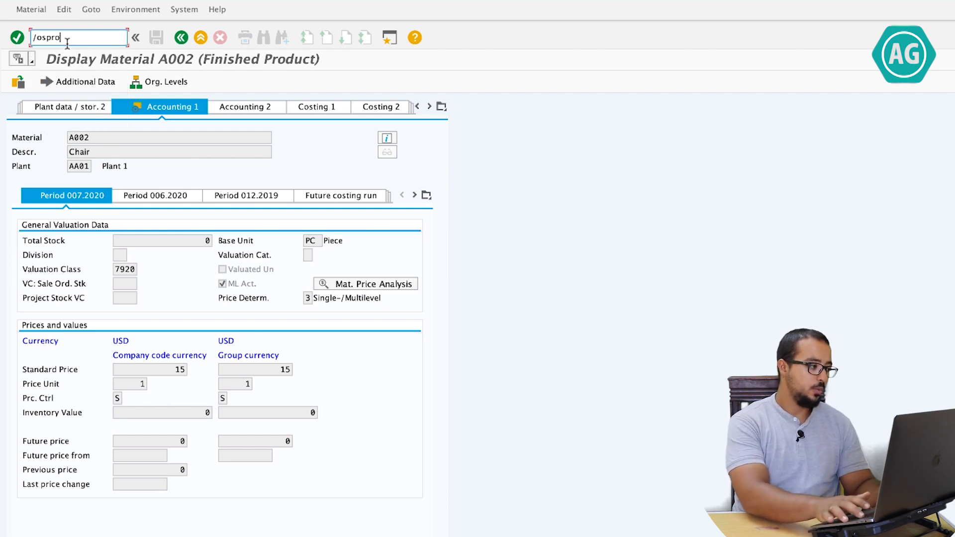
key(Return)
click(44, 81)
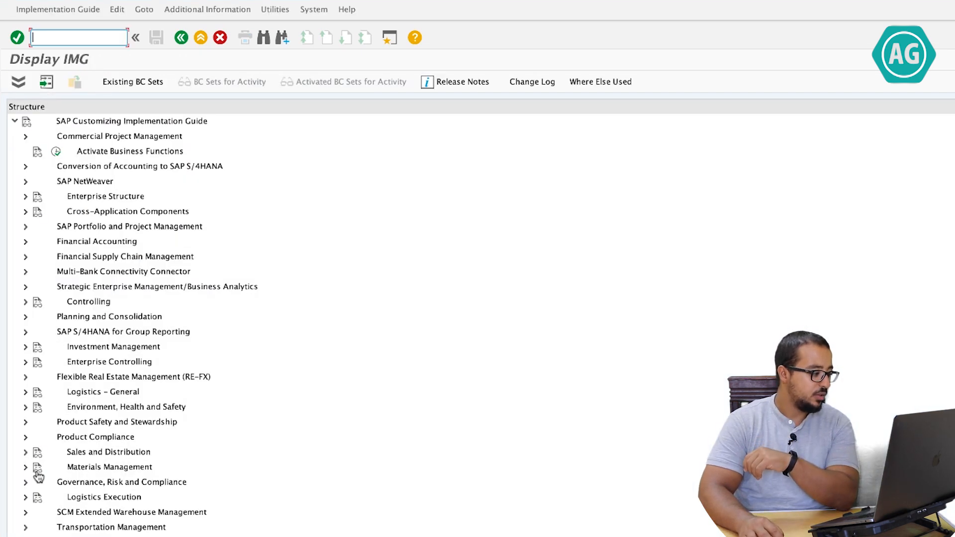
Open Define Valuation Classes in Materials Management under Valuation and Account Assignment, Account Determination, Account Determination Without Wizard
scroll(27, 472, down, 3)
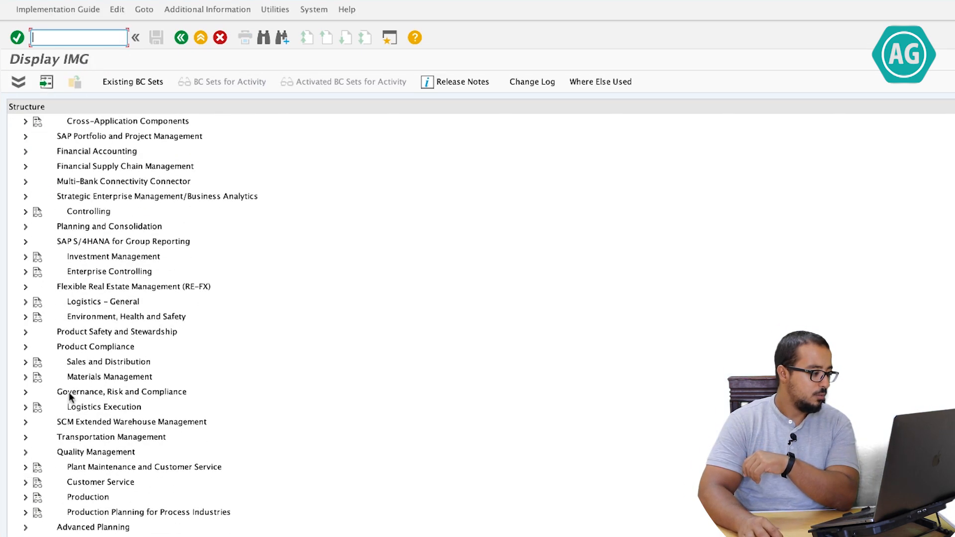
click(25, 377)
scroll(69, 392, down, 1)
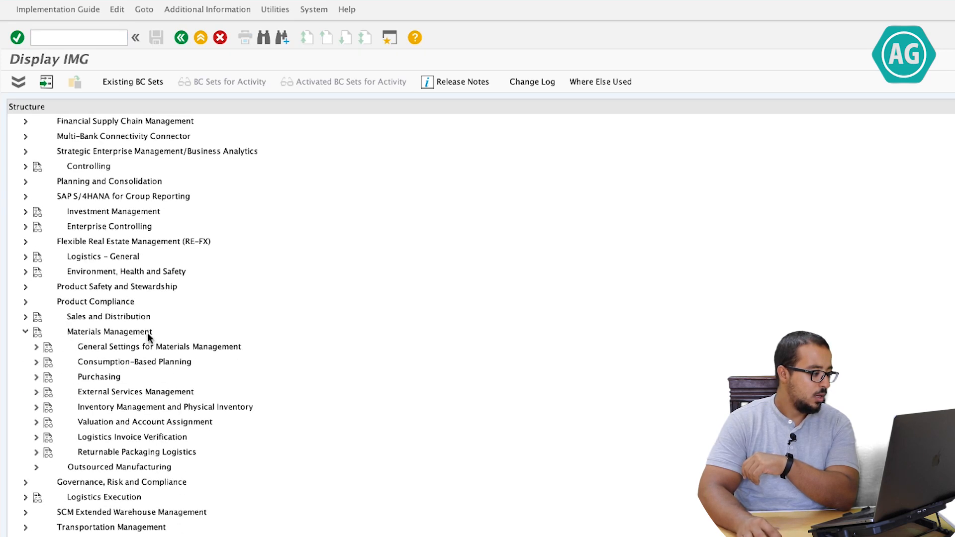
click(46, 423)
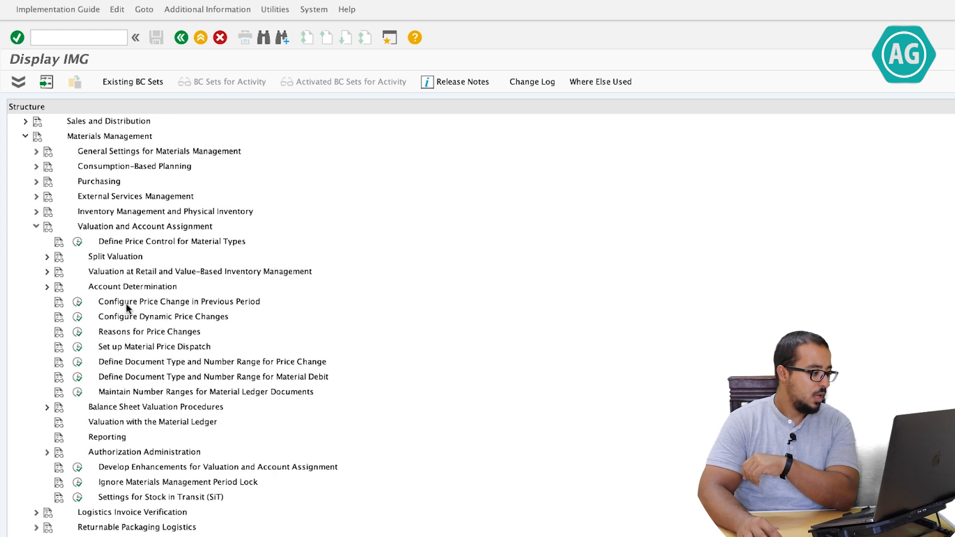
click(47, 287)
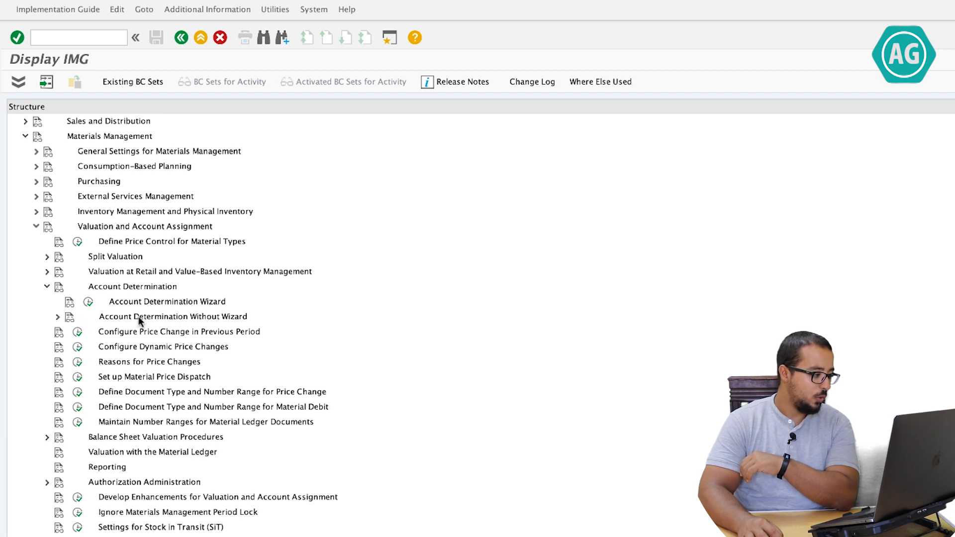
click(57, 318)
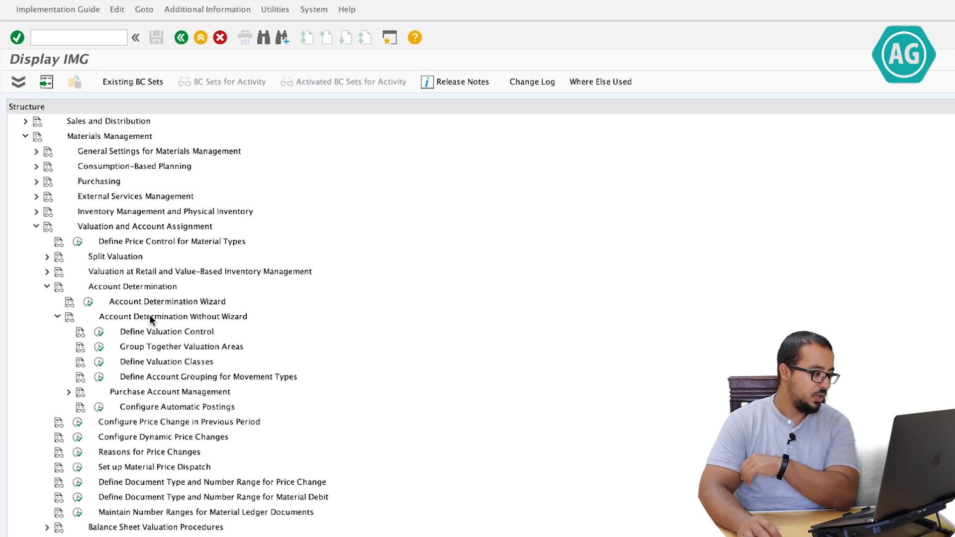
scroll(166, 376, down, 2)
scroll(166, 375, down, 1)
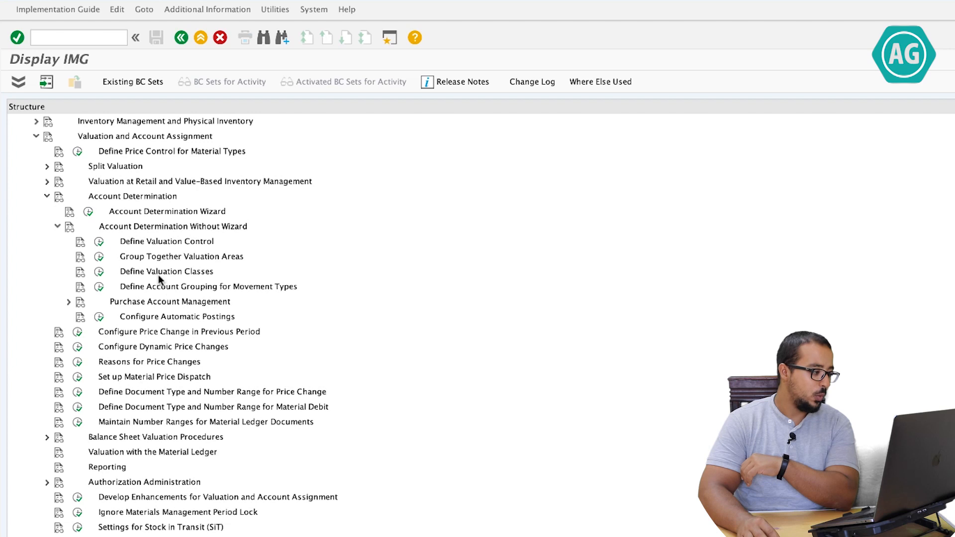
click(98, 272)
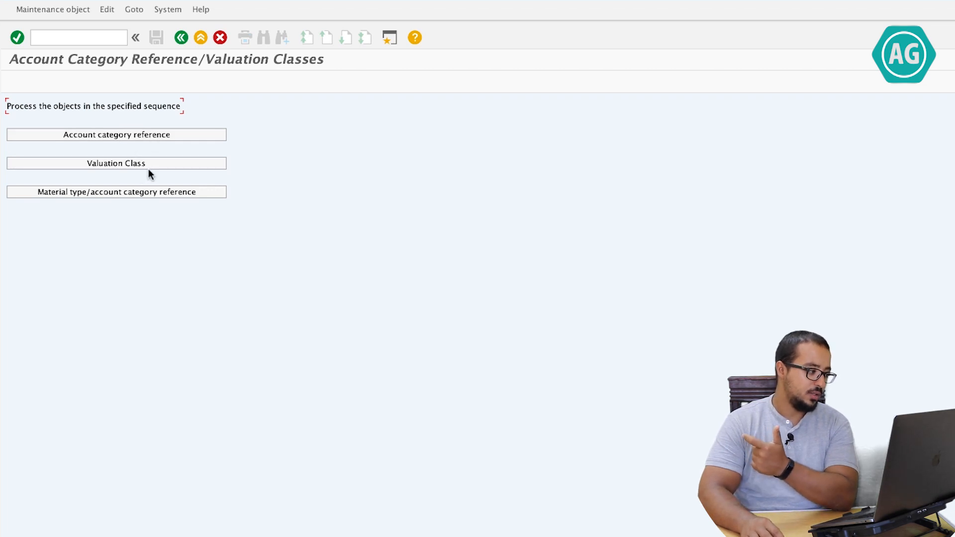
Open the material type/account category reference assignment and widen the material type code column
click(147, 194)
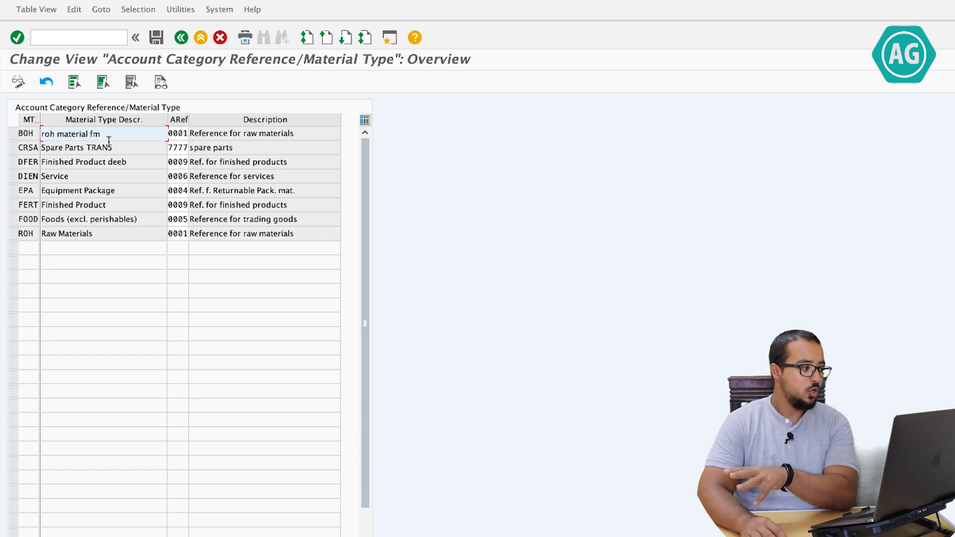
drag(40, 119, 67, 118)
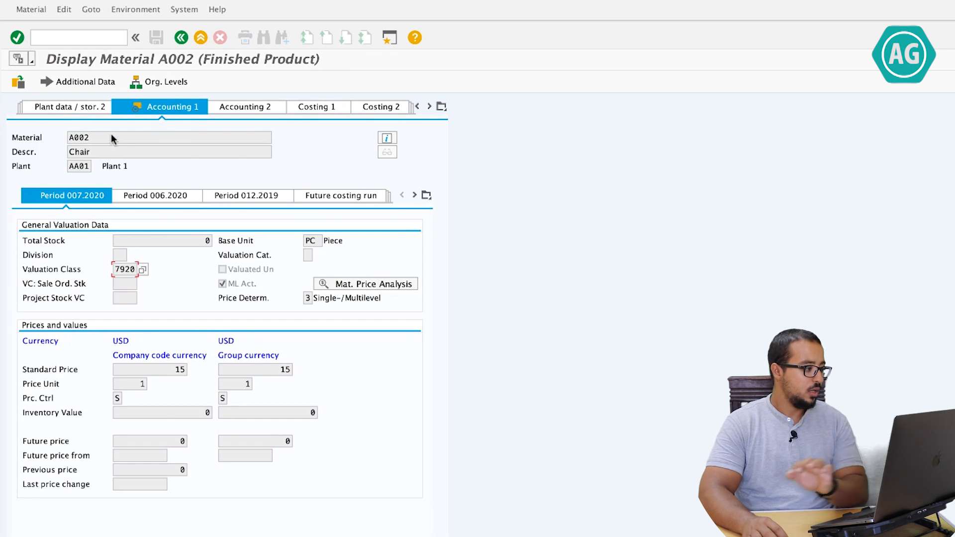
Check the material type in material A002's information display, and return to the account category reference overview
click(386, 139)
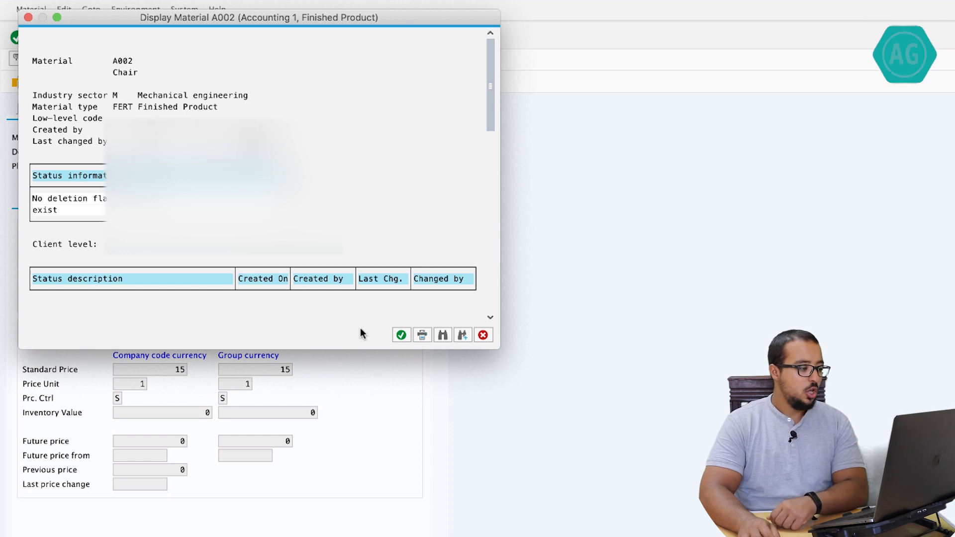
click(401, 335)
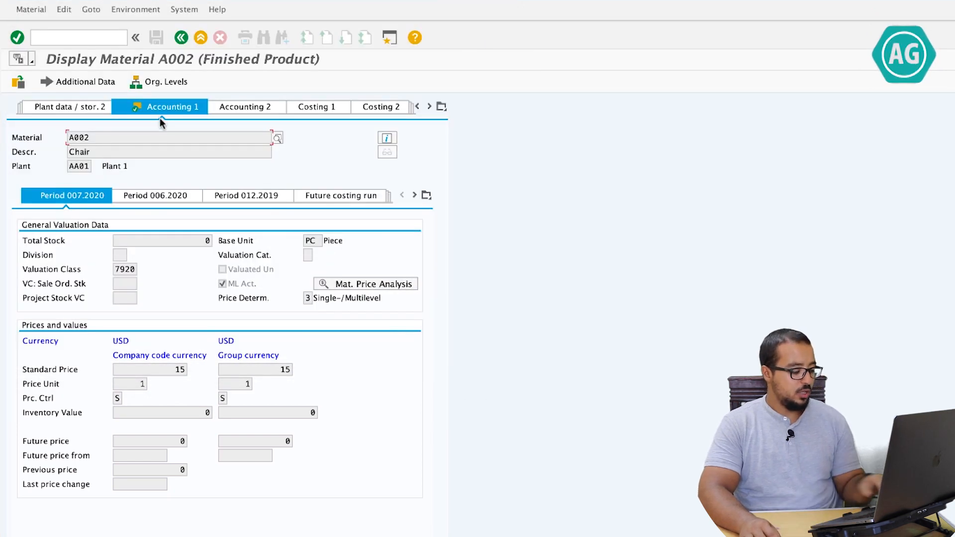
key(super+grave)
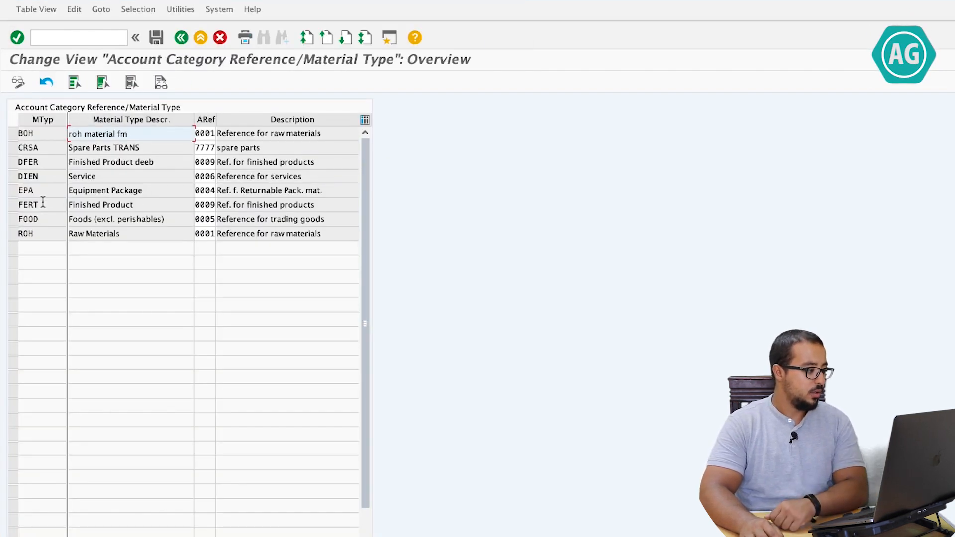
Examine the account category reference and its description assigned to material type FERT
click(26, 205)
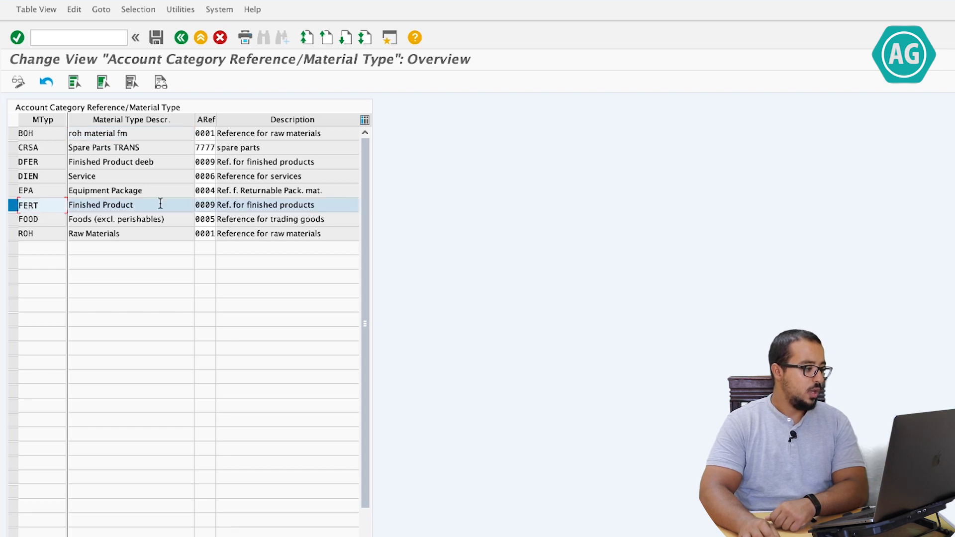
click(216, 205)
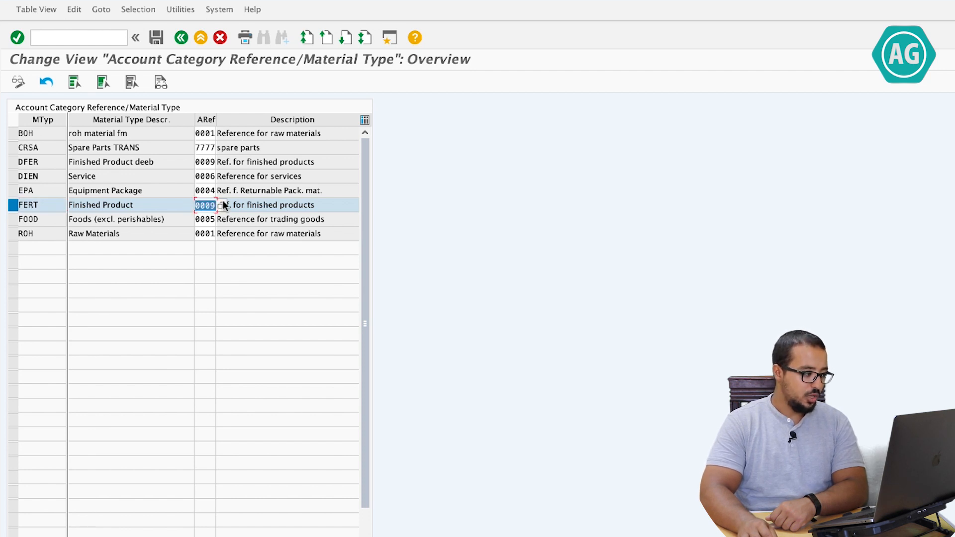
click(236, 201)
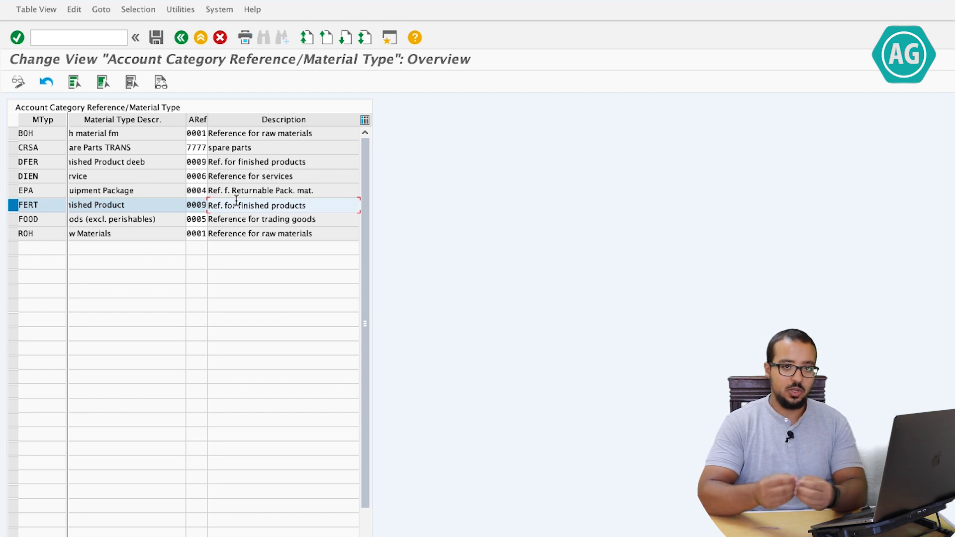
scroll(236, 200, down, 2)
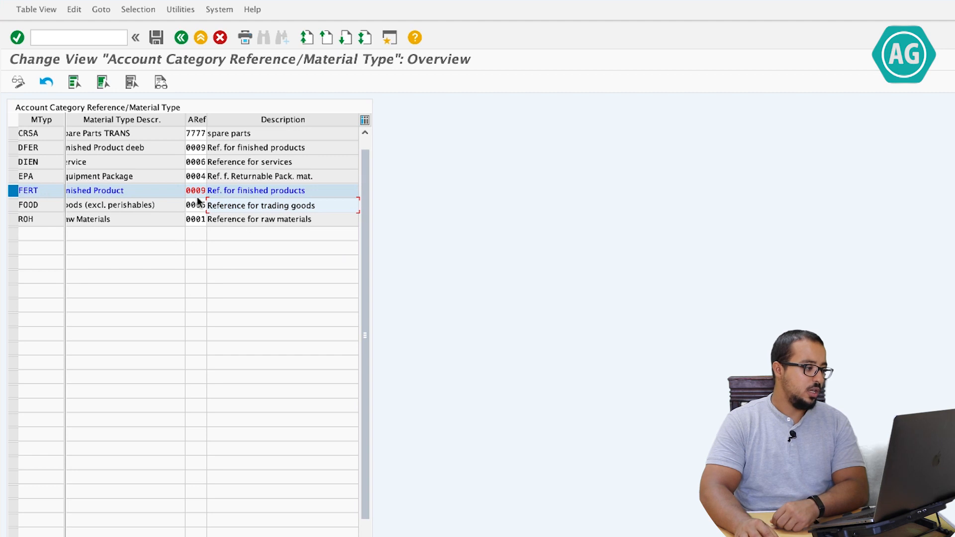
Leave the material type assignment and open the valuation class overview to examine the classes and their account category references
click(181, 37)
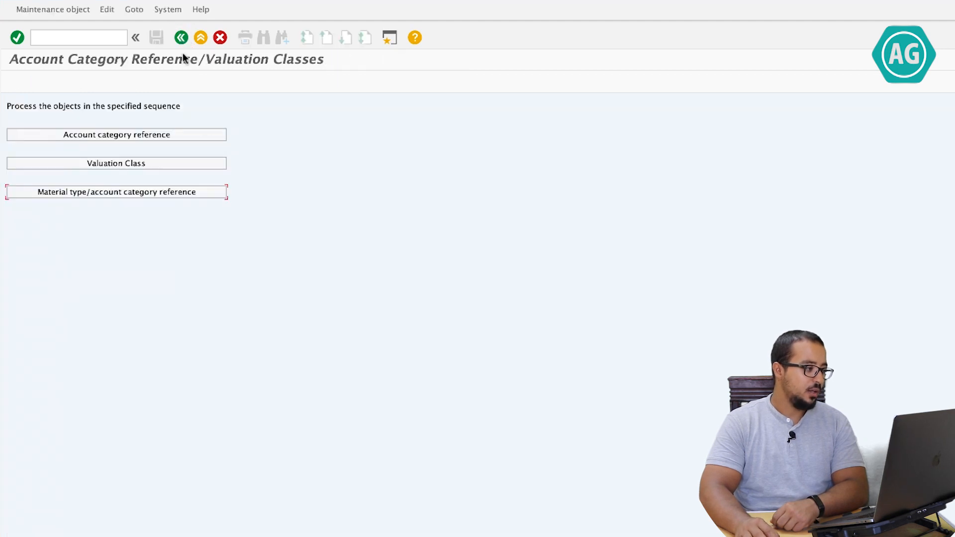
click(128, 163)
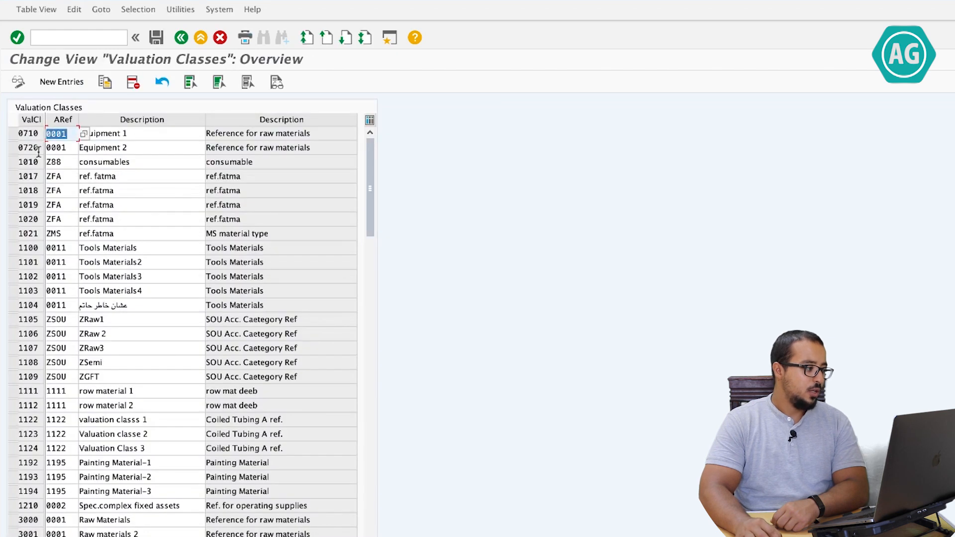
drag(20, 133, 44, 132)
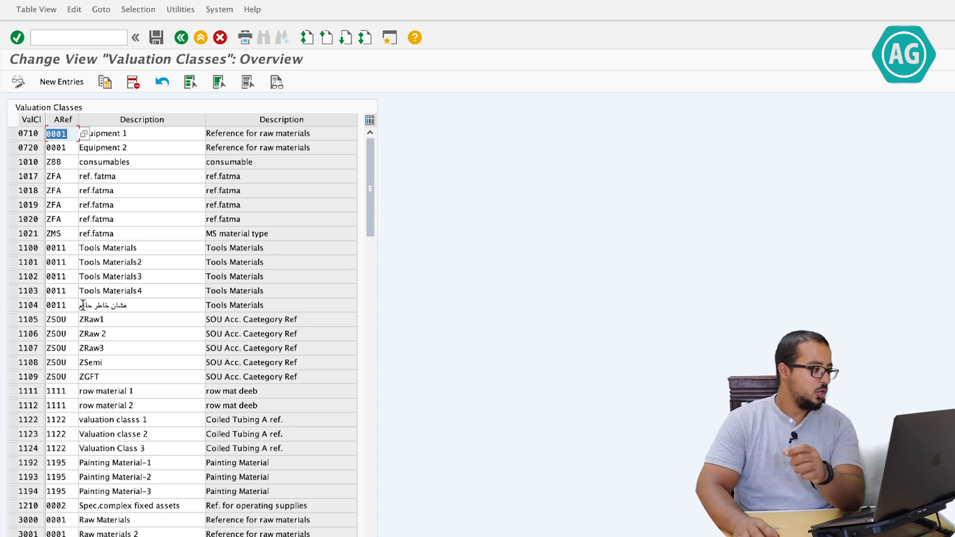
Add new valuation classes 3101 and 3102, both assigned to account category reference 0009
click(50, 83)
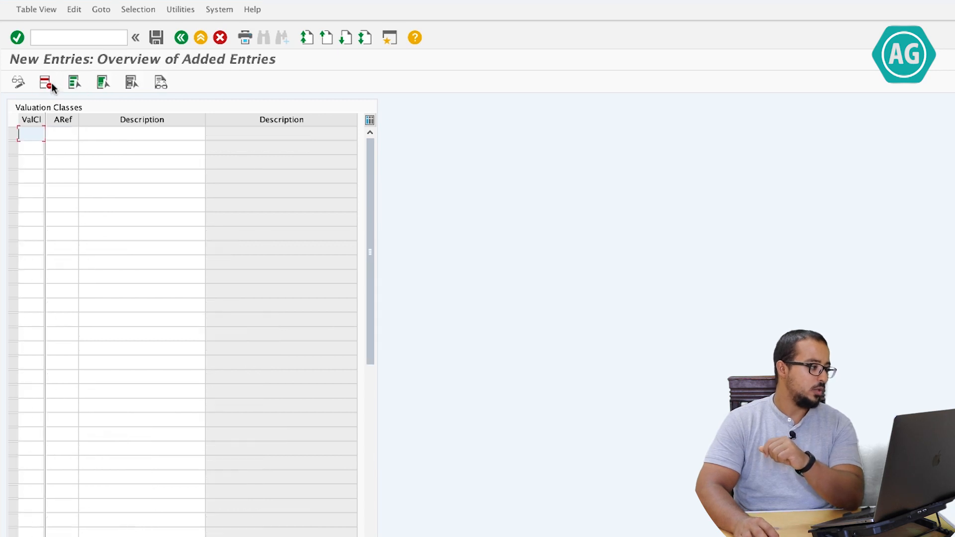
text(3101)
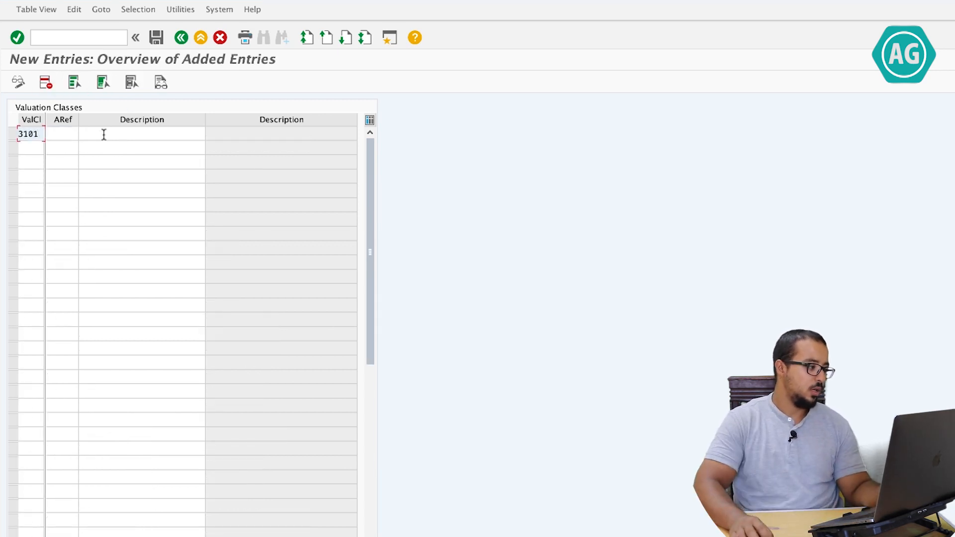
click(72, 134)
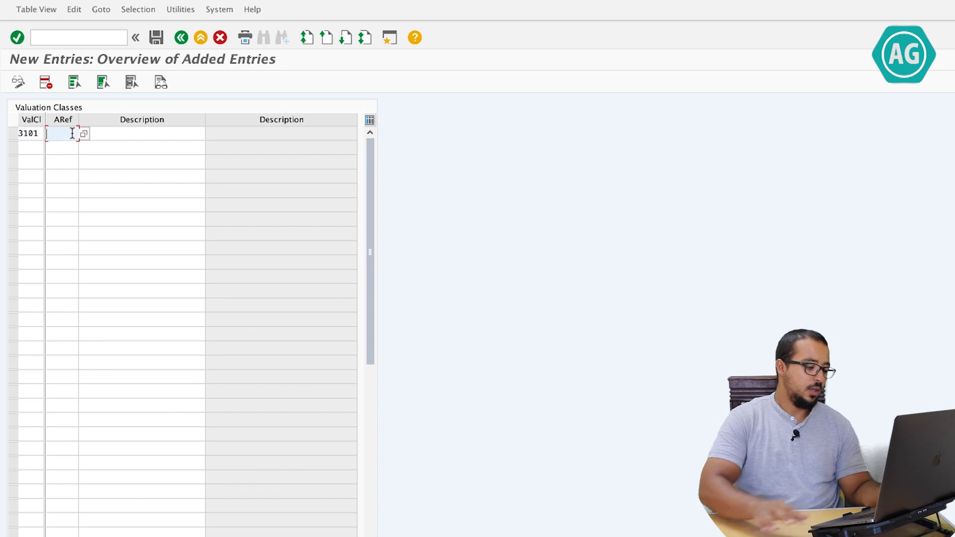
text(000)
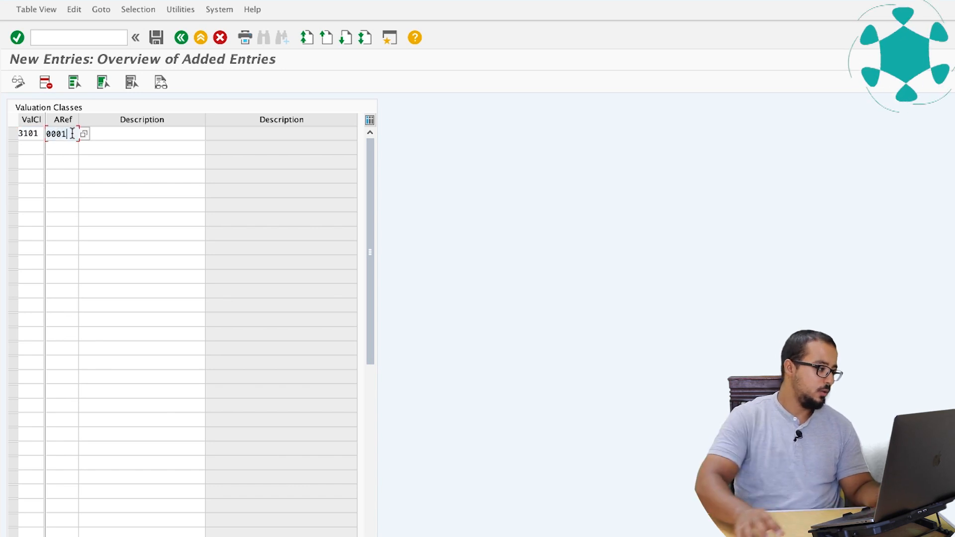
text(9)
click(29, 149)
text(3102)
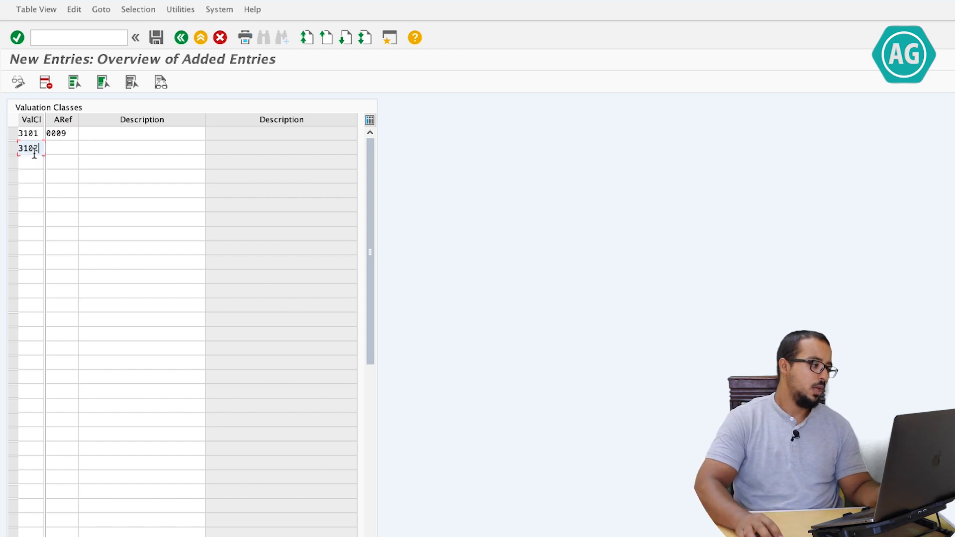
click(69, 145)
text(0009)
key(Return)
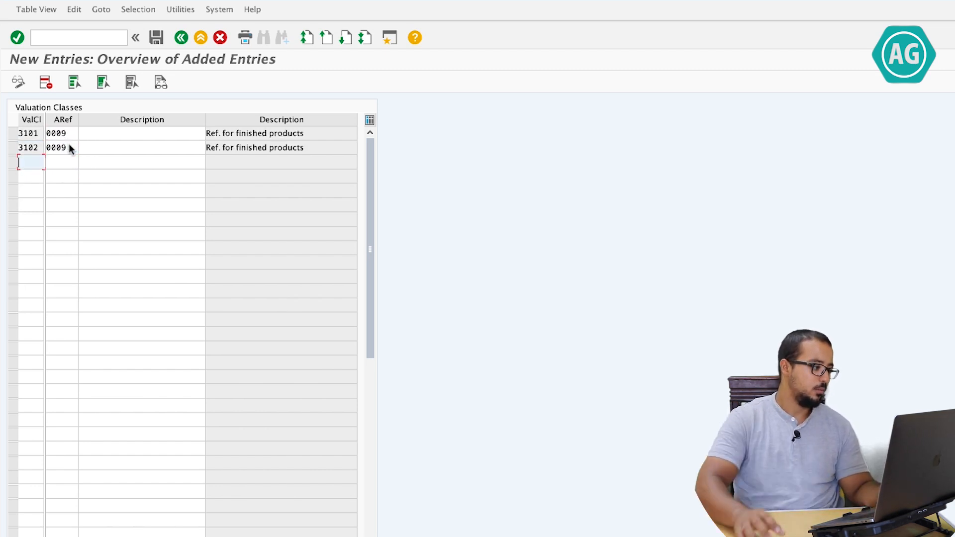
Describe valuation class 3101 as Tables and 3102 as Chairs, and save the new entries
click(126, 134)
text(Tables)
key(Tab)
key(Tab)
text(Chairs)
key(Return)
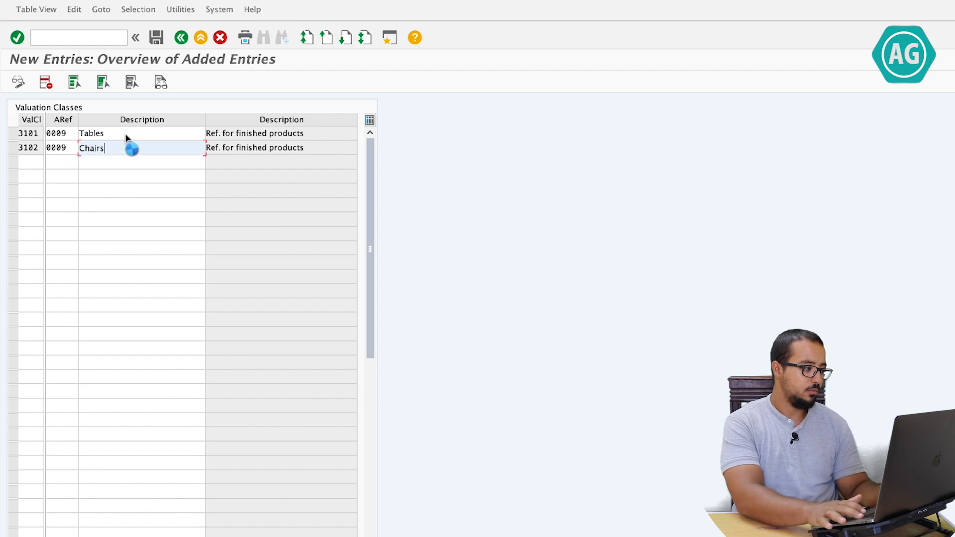
click(157, 38)
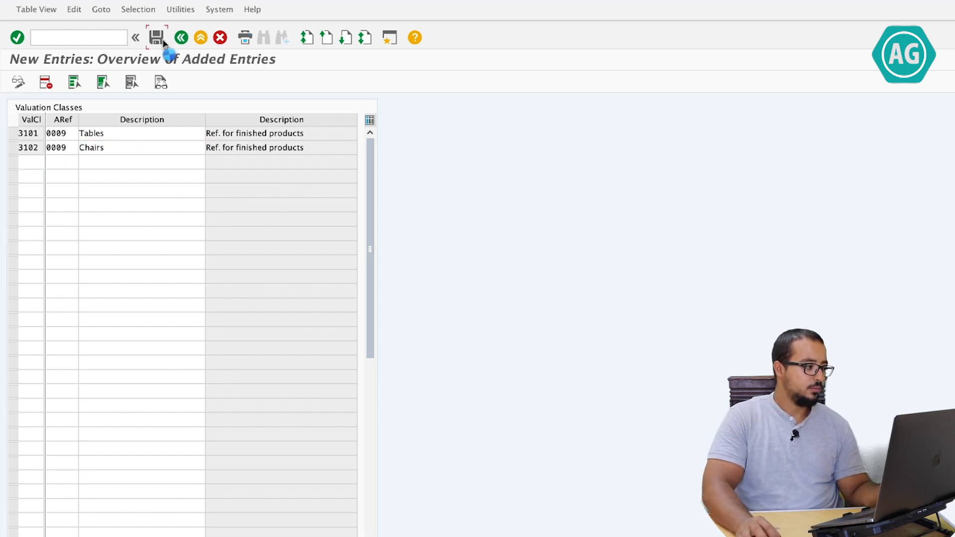
click(210, 122)
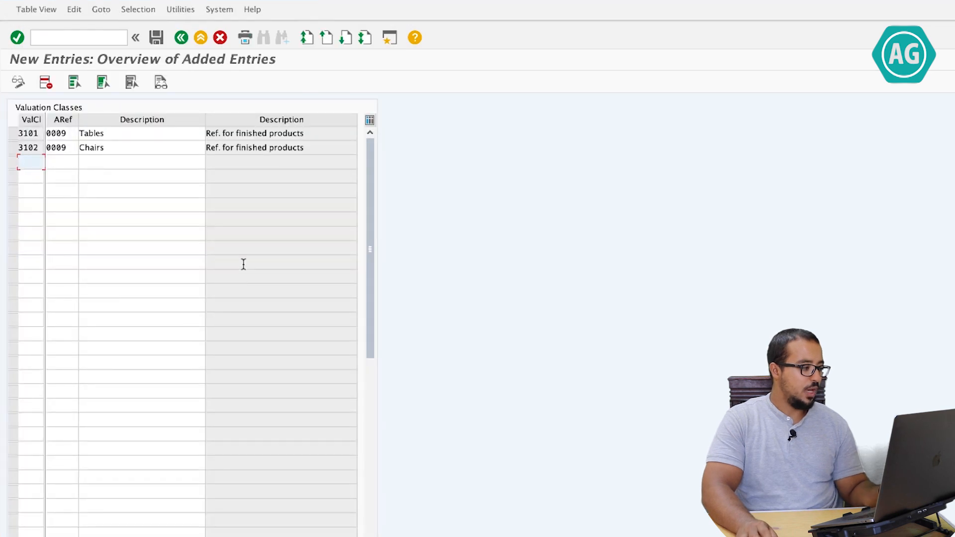
Switch to the session displaying material A002 and start the change material transaction MM02 there
key(super+grave)
click(97, 39)
text(/)
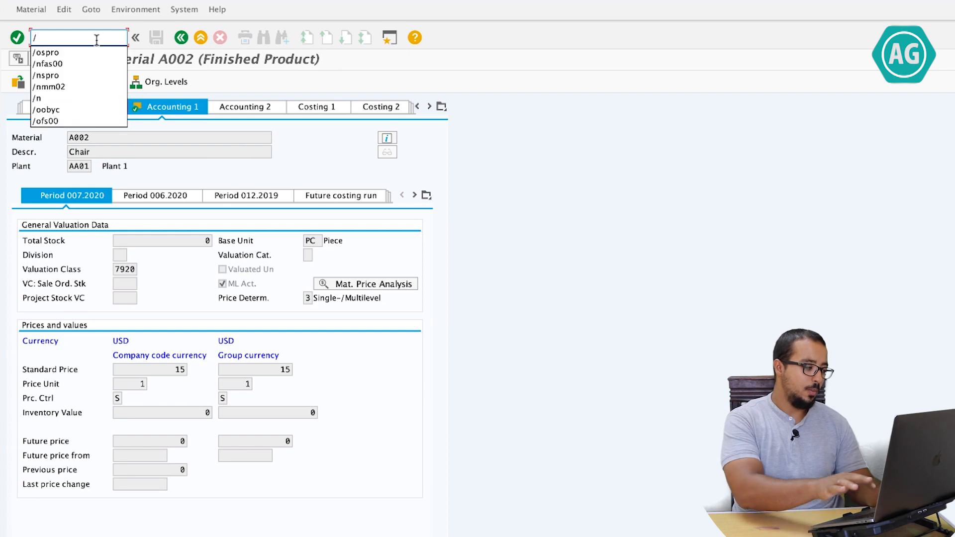
click(269, 73)
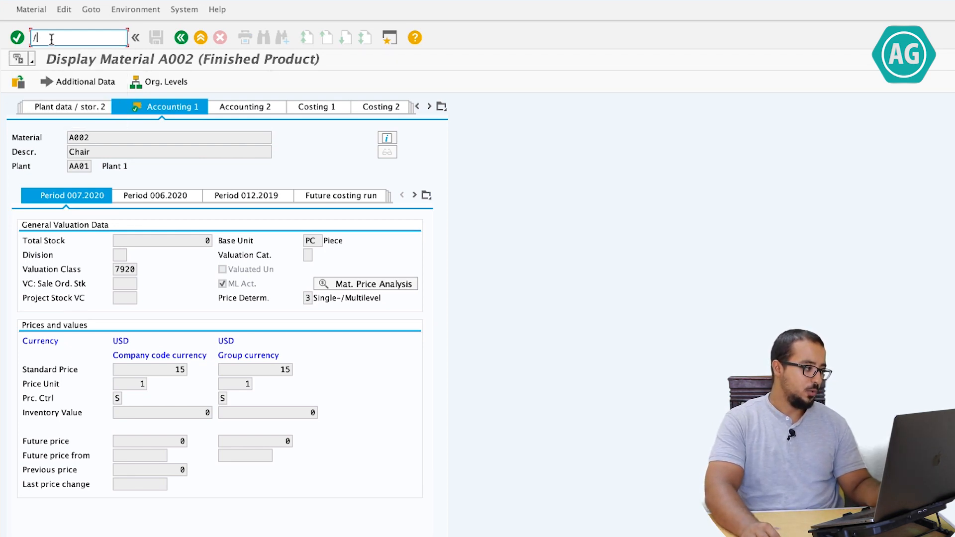
text(nmm02)
key(Return)
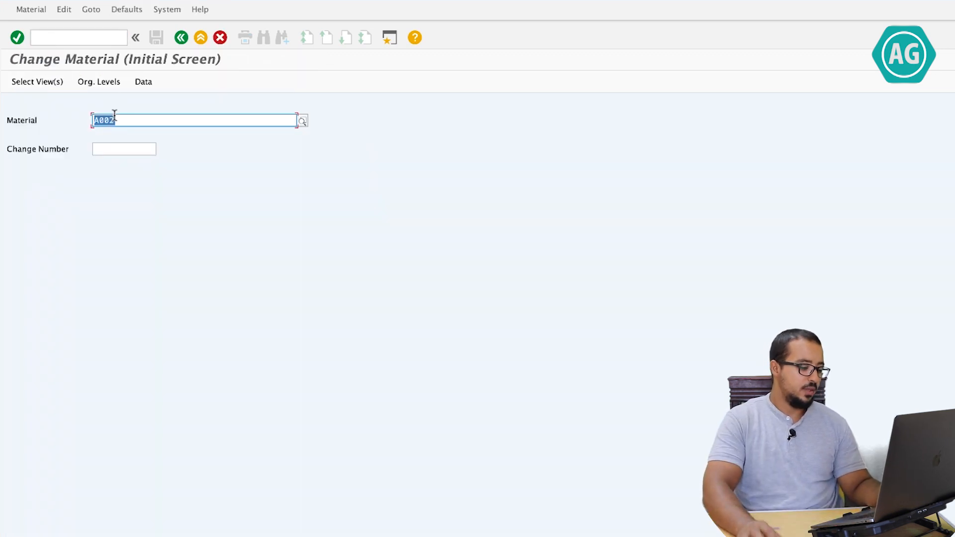
Open the Accounting 1 view of material A002 for plant AA01 in change mode
key(Return)
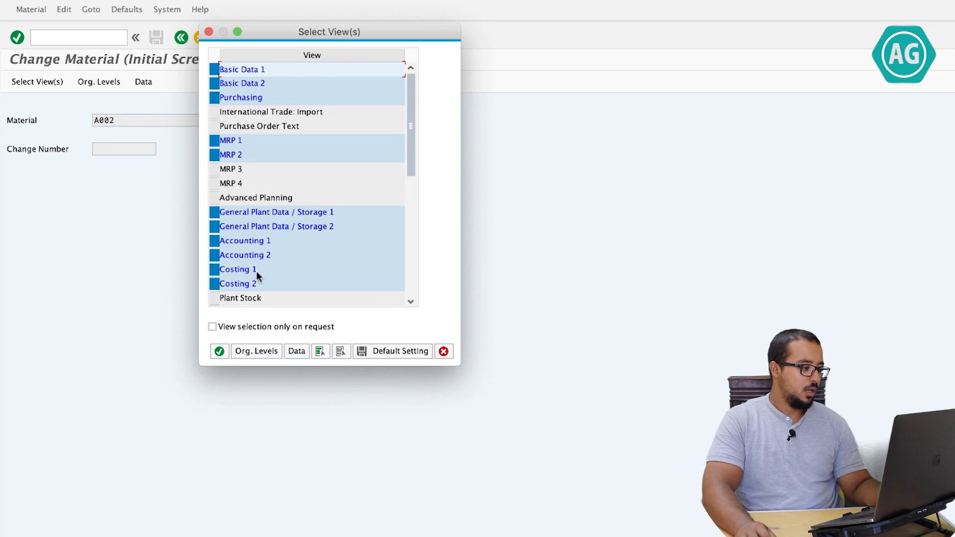
click(215, 241)
click(223, 352)
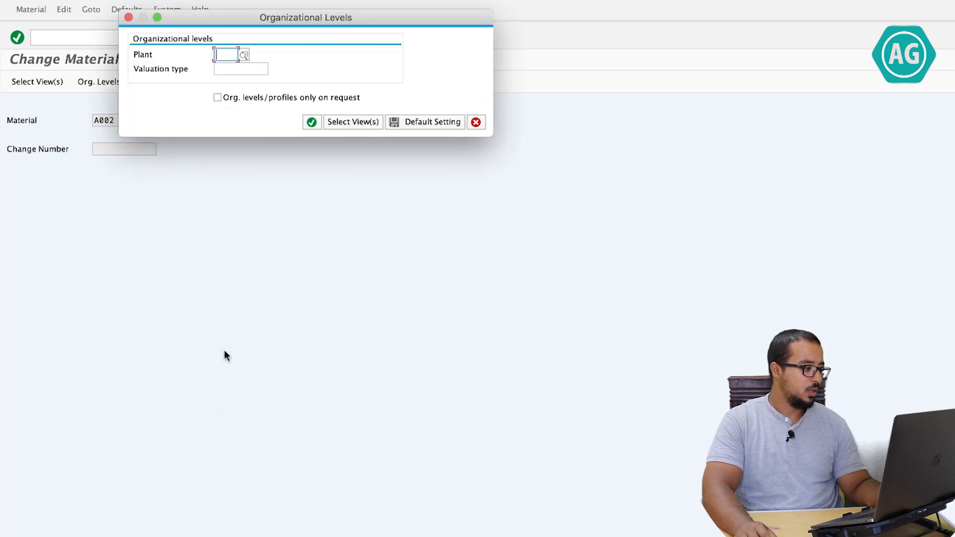
text(a)
key(Down)
key(Return)
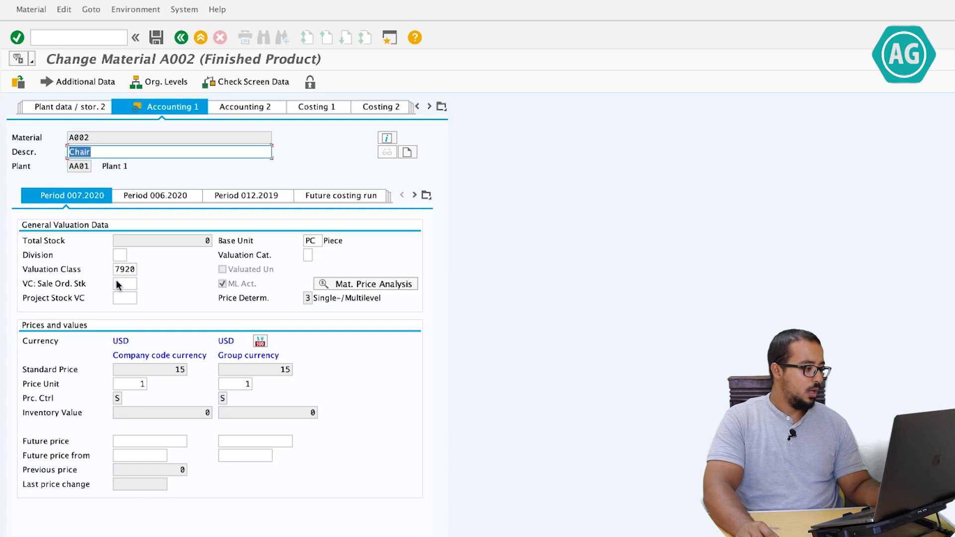
Change material A002's valuation class to 3102 (Chairs) from its list of allowed values, and save the material
drag(119, 269, 142, 271)
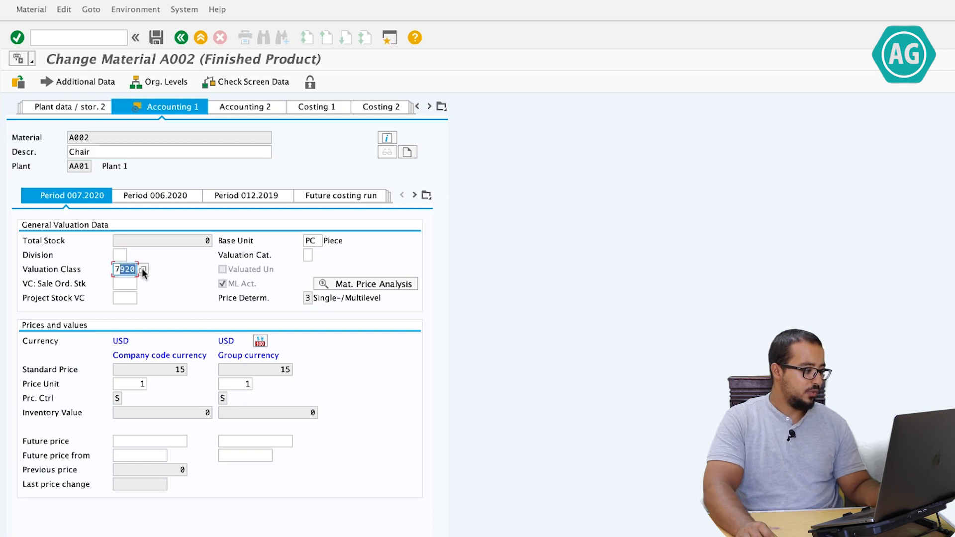
click(143, 269)
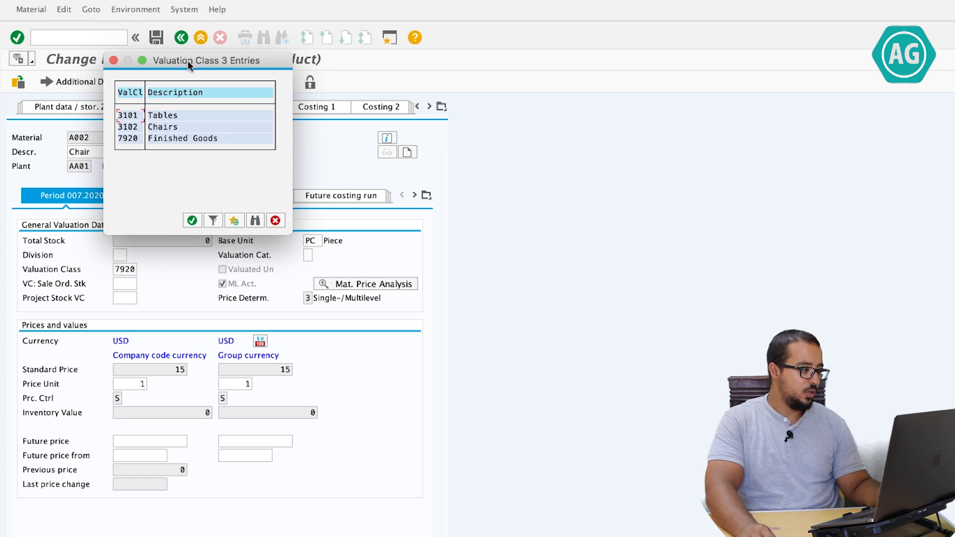
drag(192, 60, 259, 63)
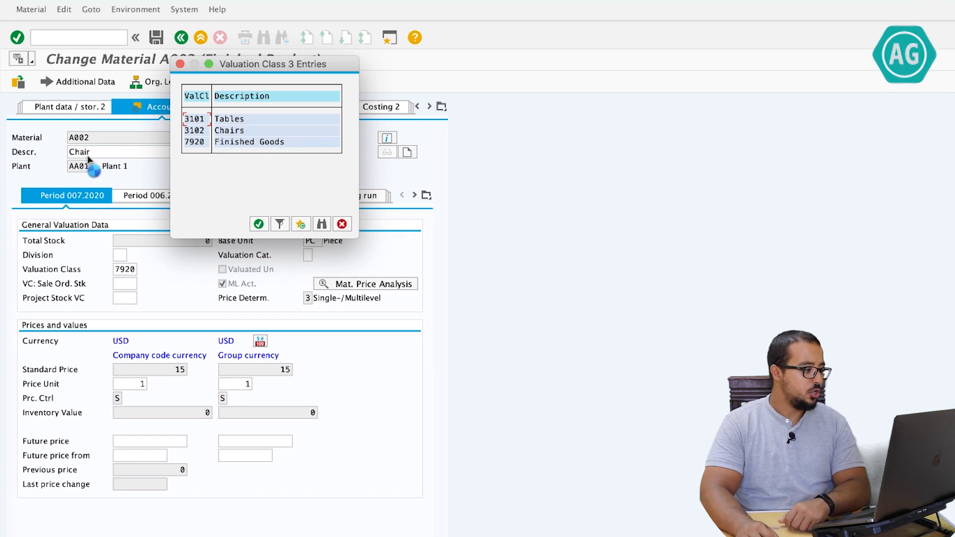
double_click(194, 131)
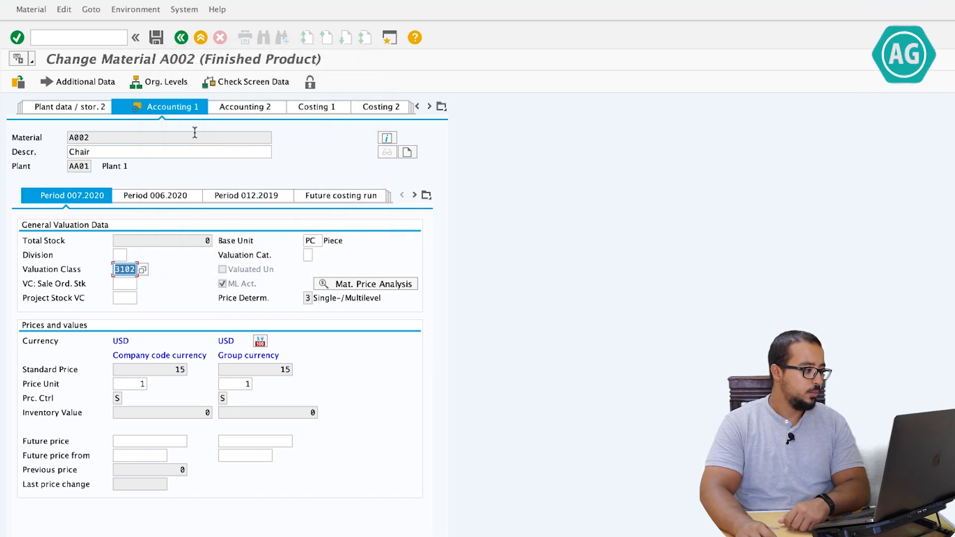
click(156, 37)
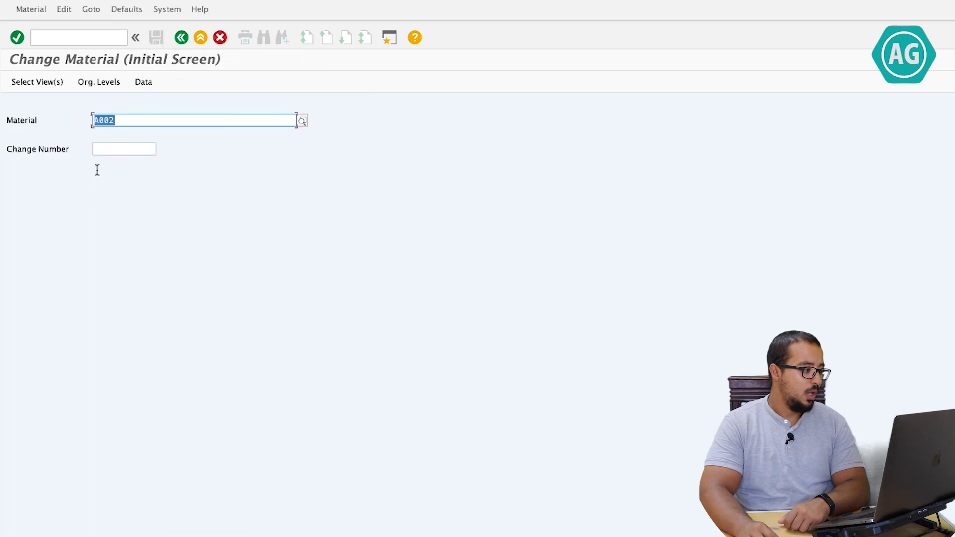
Open material A001 for change with only the Accounting 1 view selected, for plant AA01
key(BackSpace)
text(1)
key(Return)
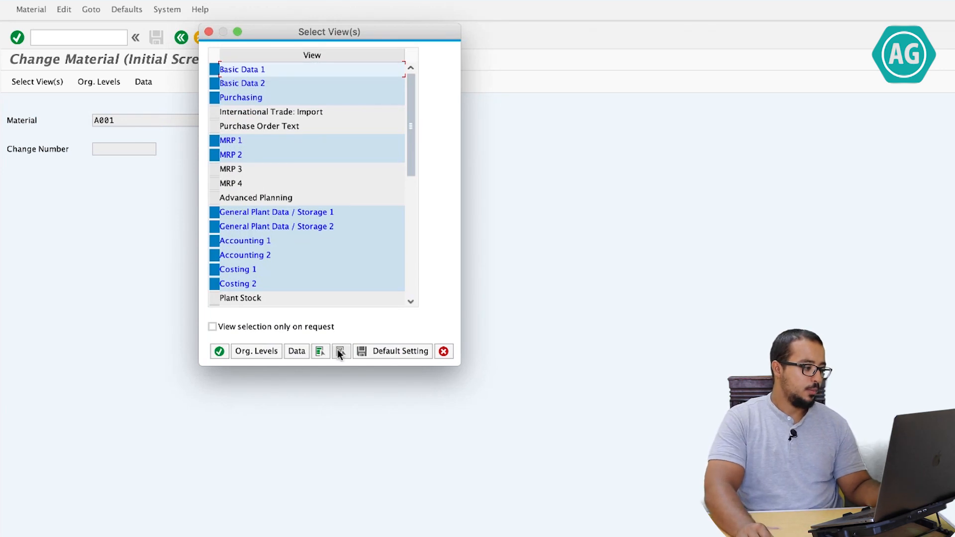
click(339, 352)
click(221, 241)
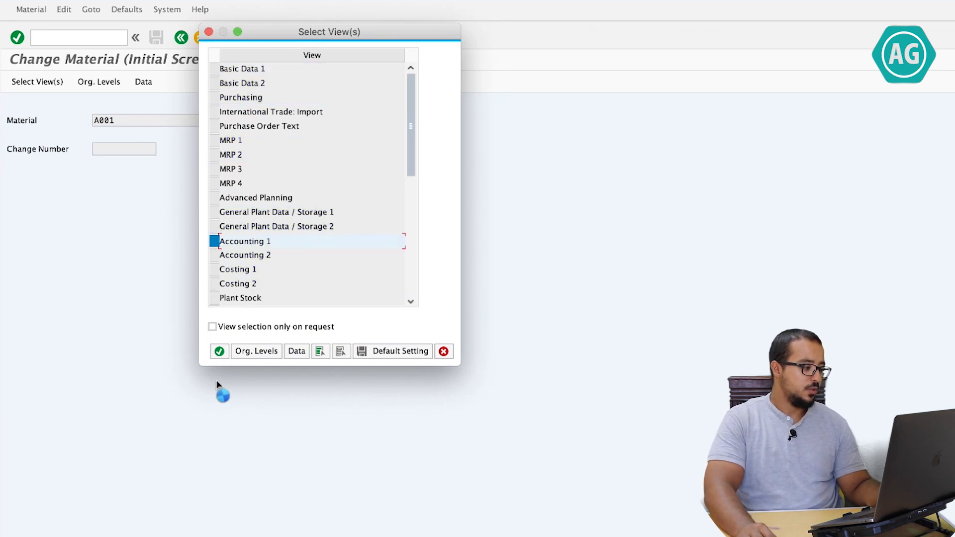
click(220, 352)
key(Return)
key(Return)
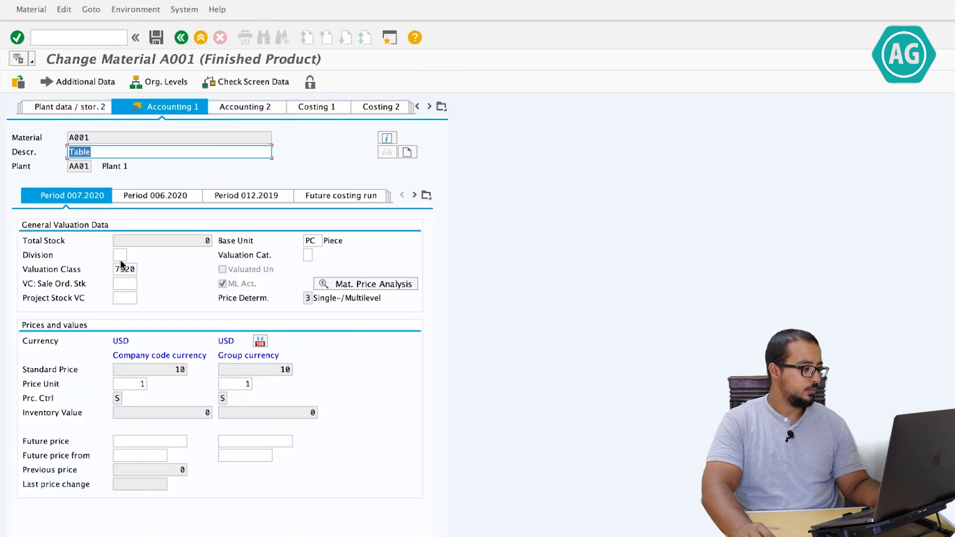
Set material A001's valuation class to 3101 and save the material
double_click(124, 269)
text(3101)
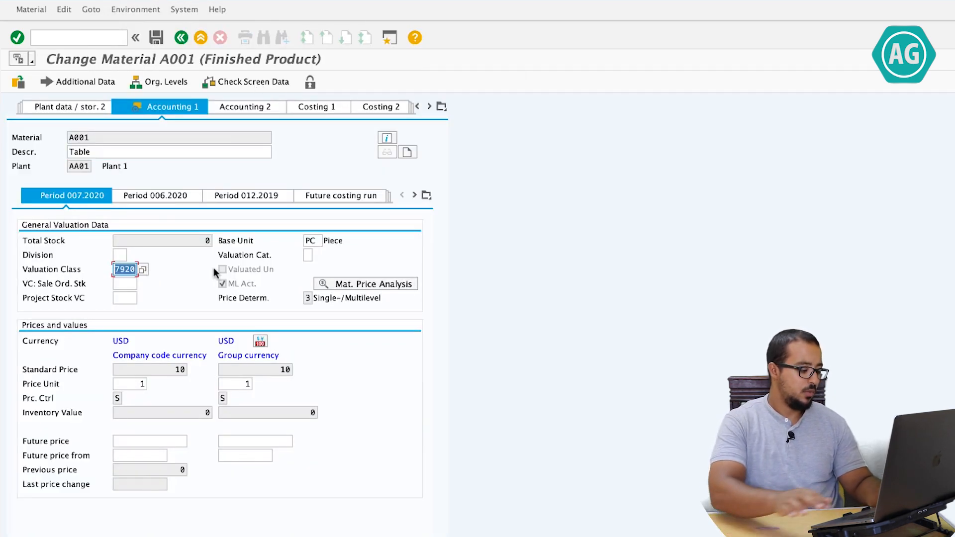
key(Return)
key(Return)
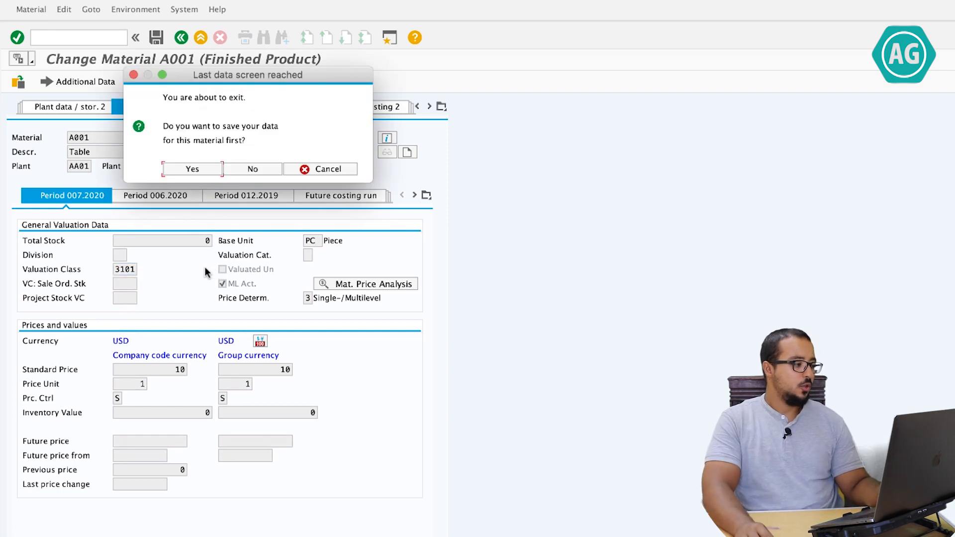
click(209, 170)
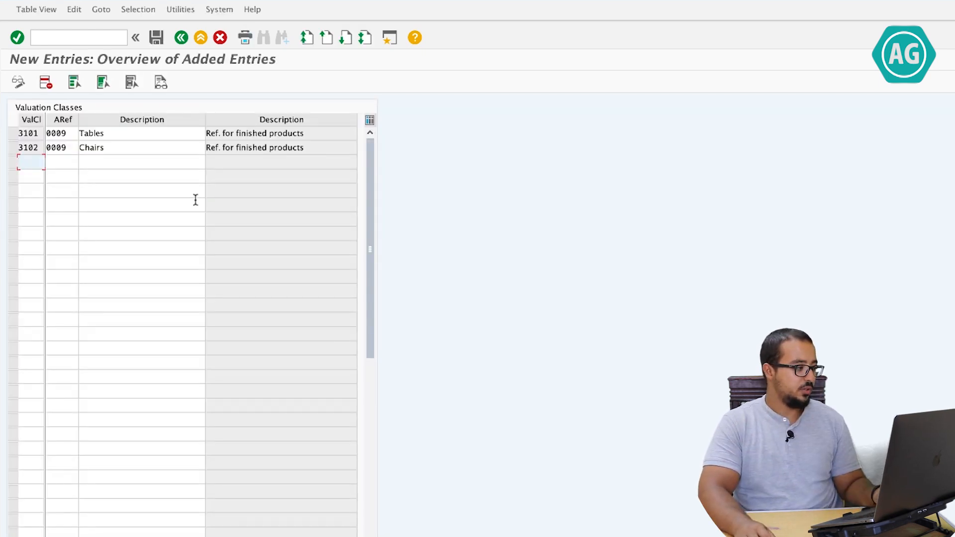
Leave the valuation class customizing and open Define Account Grouping for Movement Types in the implementation guide
click(185, 40)
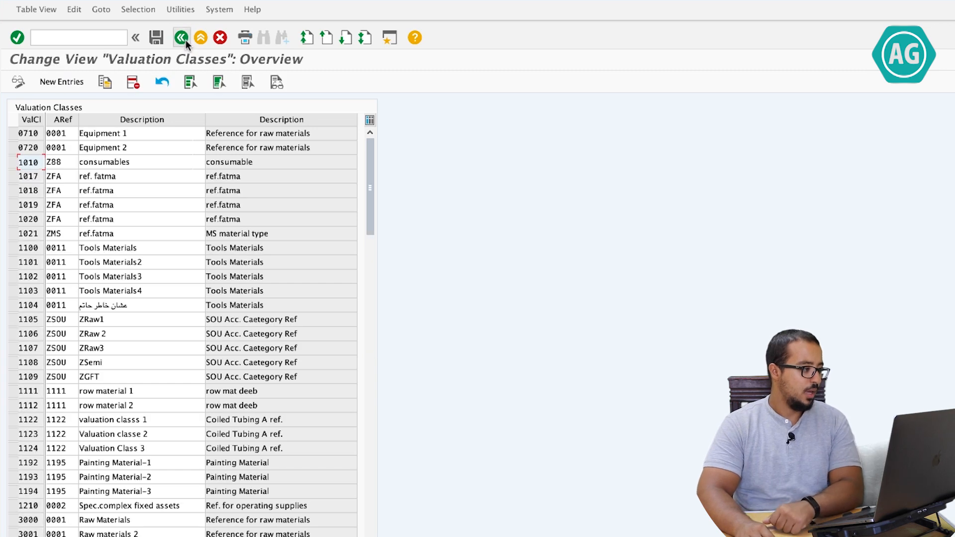
click(184, 38)
click(183, 38)
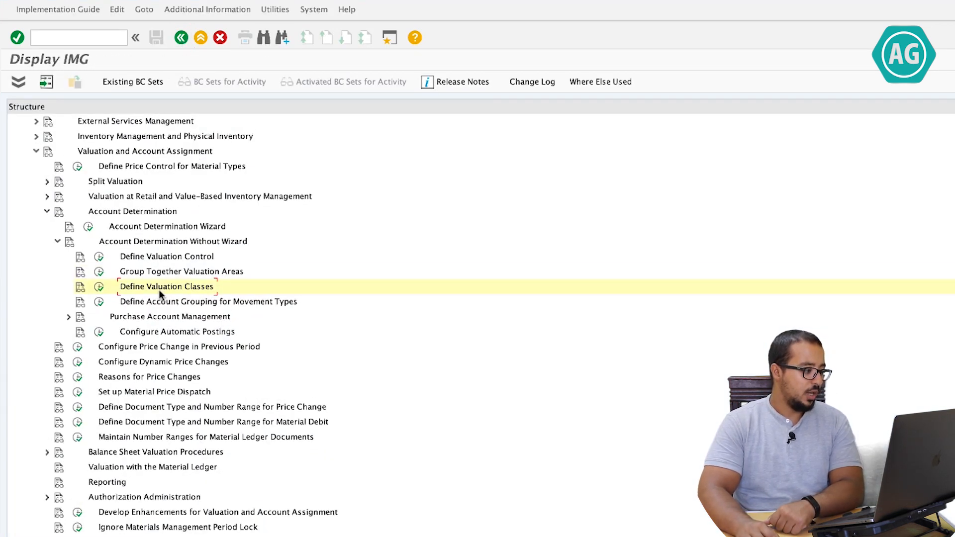
scroll(126, 306, up, 1)
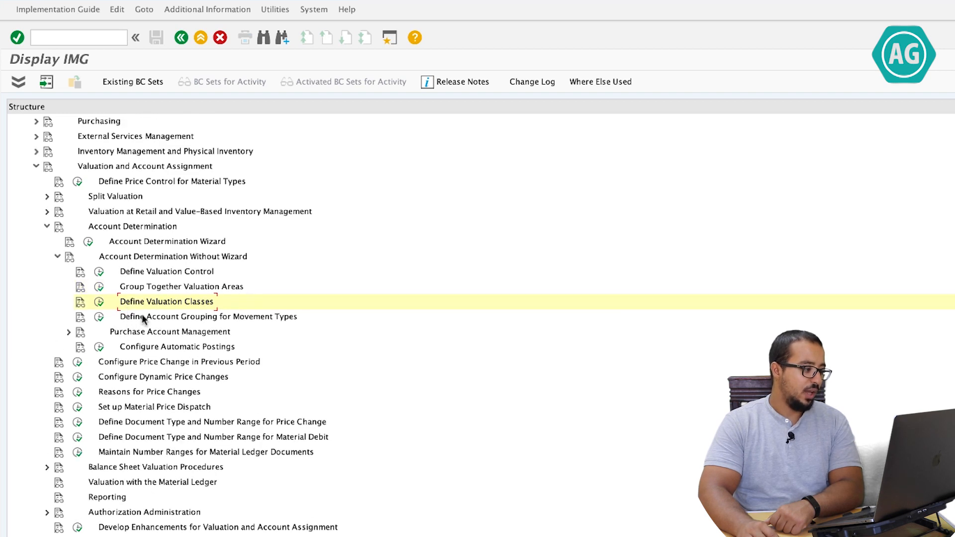
click(99, 317)
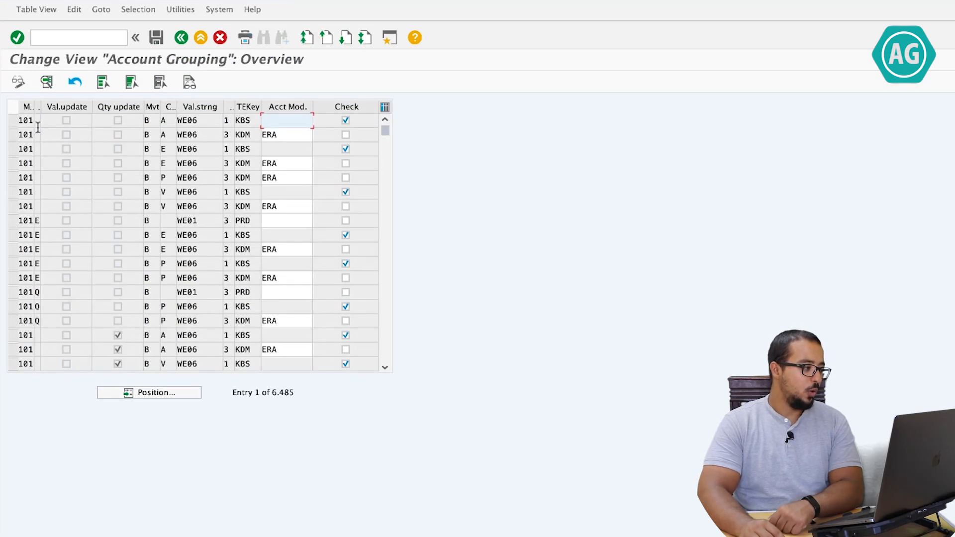
Widen the movement type column and examine the transaction keys and account modifiers assigned to movement type 101
drag(40, 108, 53, 110)
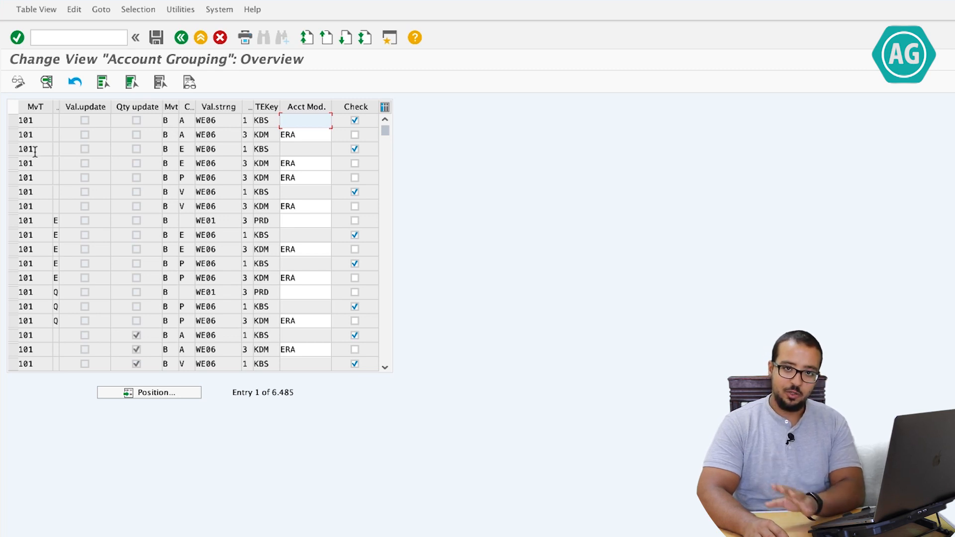
click(13, 123)
click(13, 124)
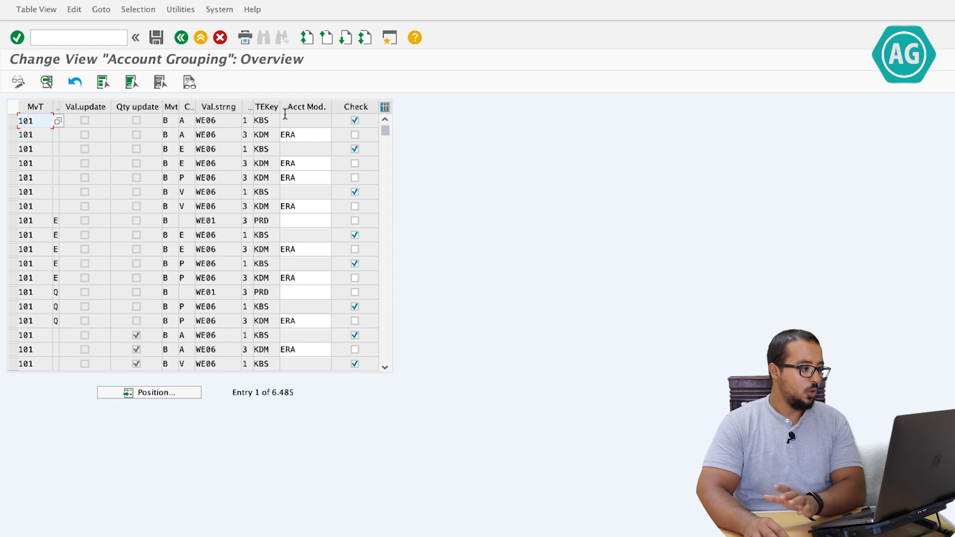
Return to the implementation guide and read the documentation of Define Account Grouping for Movement Types, including its standard settings
click(182, 38)
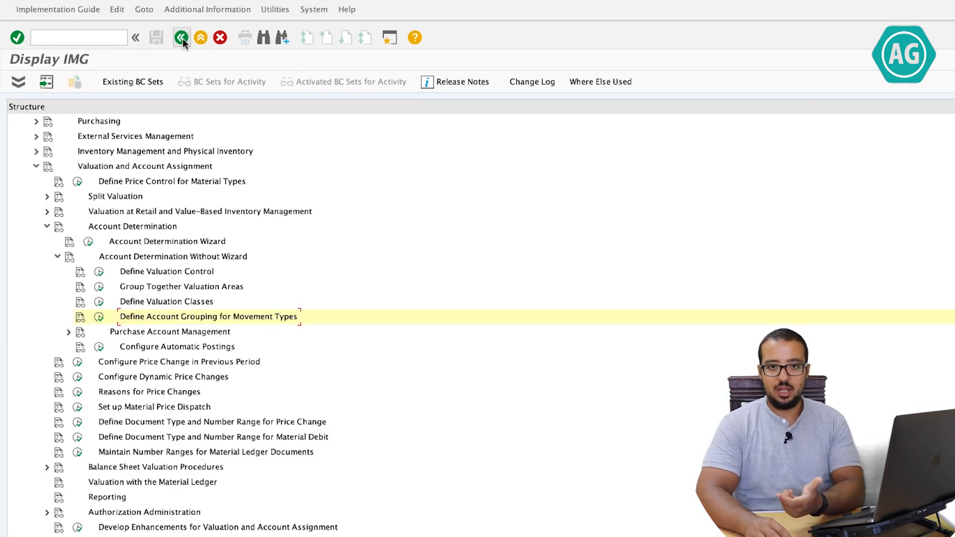
click(80, 317)
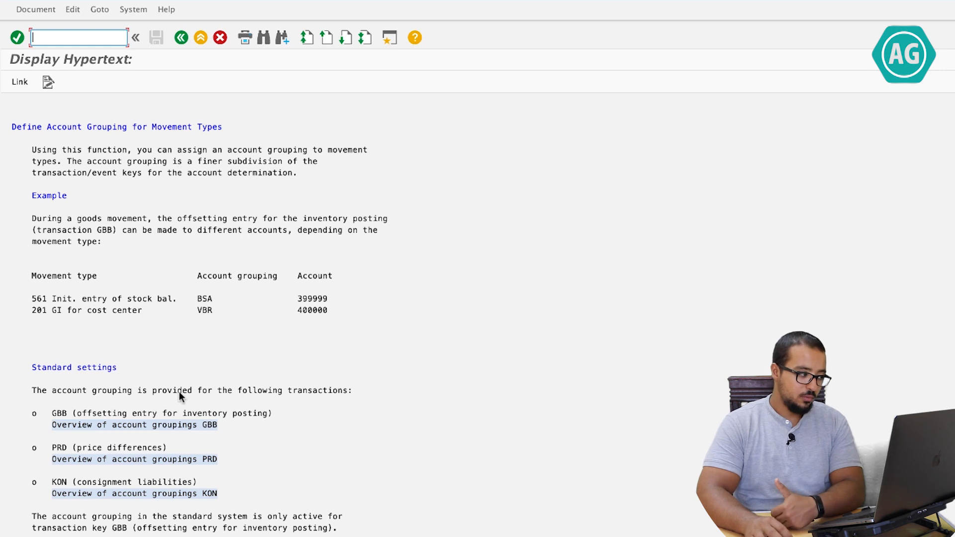
scroll(452, 382, down, 5)
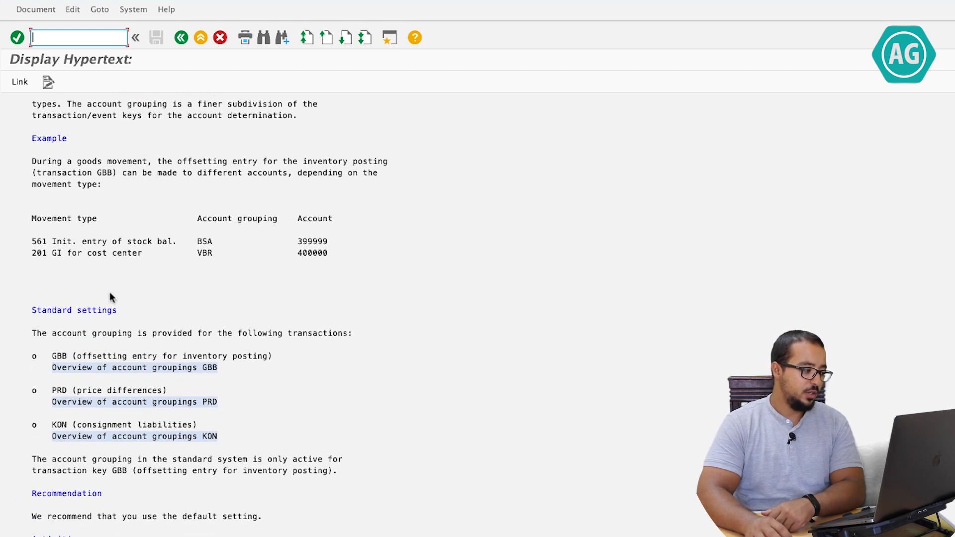
Open the overview of account groupings GBB from the standard settings and read which groupings it defines
scroll(111, 298, down, 1)
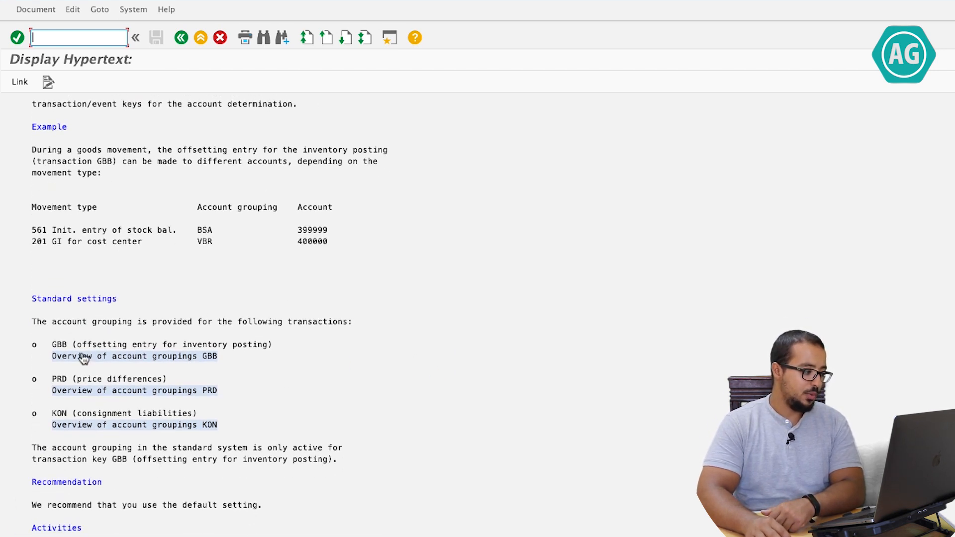
scroll(106, 359, up, 1)
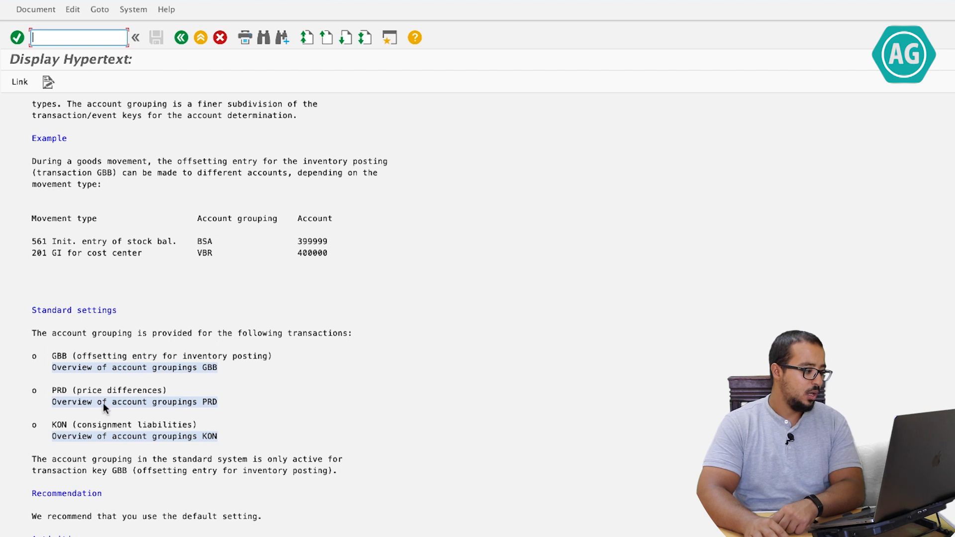
click(128, 369)
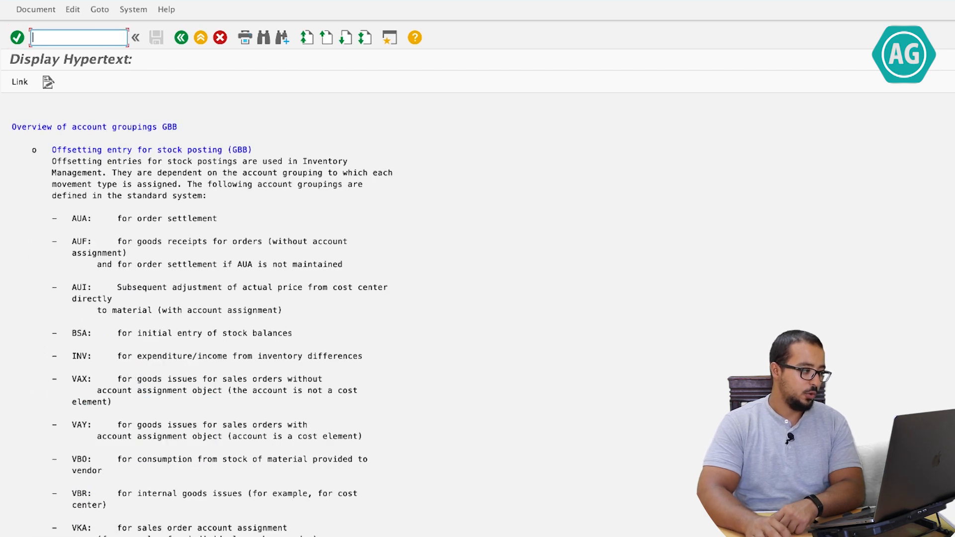
click(181, 37)
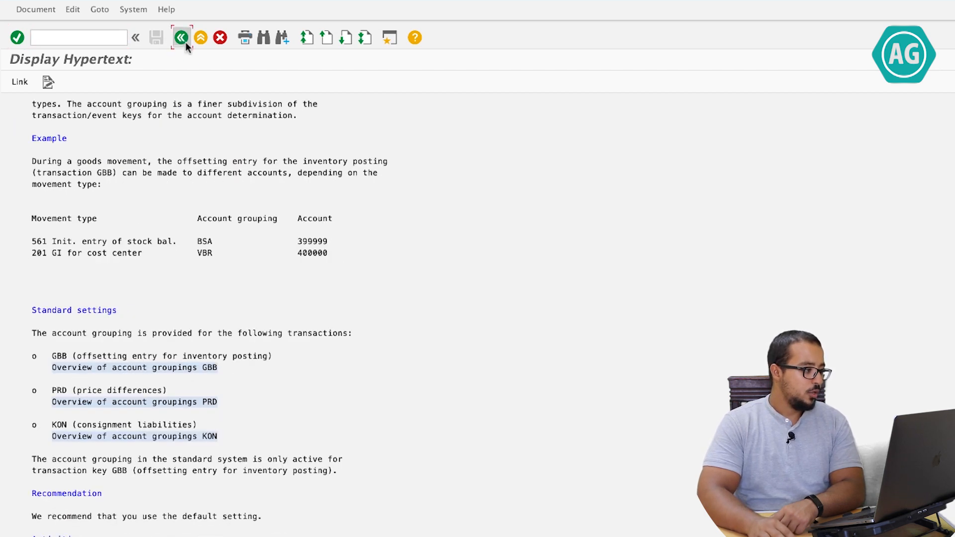
Return to the implementation guide, open Configure Automatic Postings and skip the valuation area entry
click(186, 42)
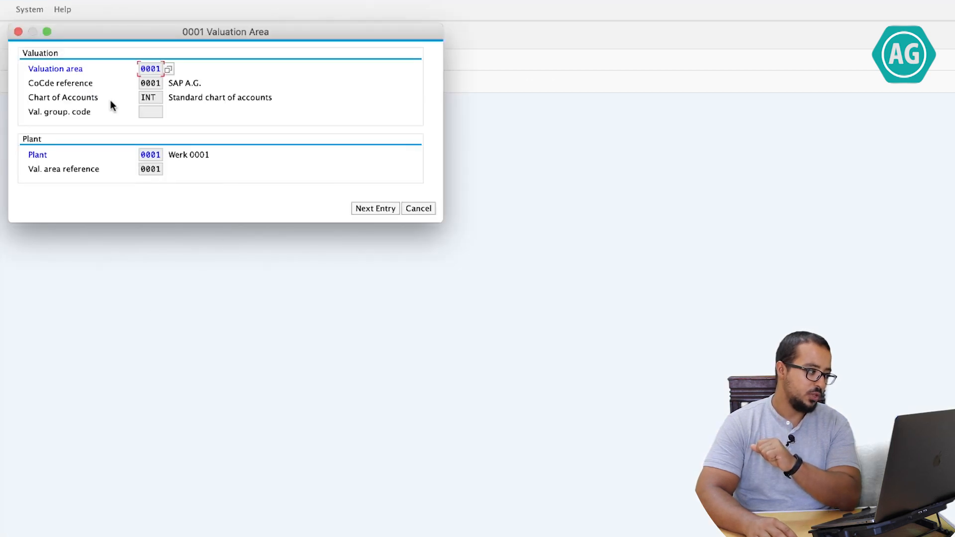
click(417, 208)
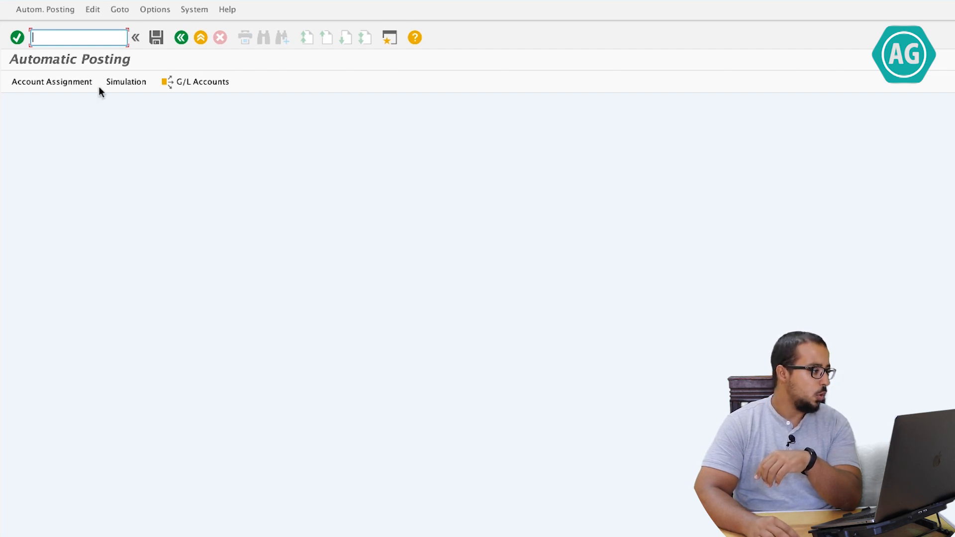
text(OMWB)
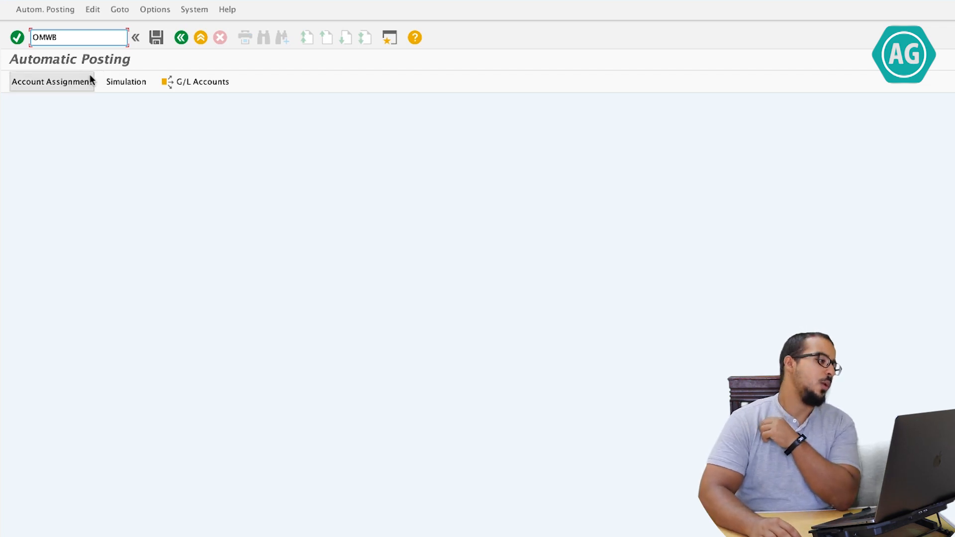
double_click(70, 37)
key(BackSpace)
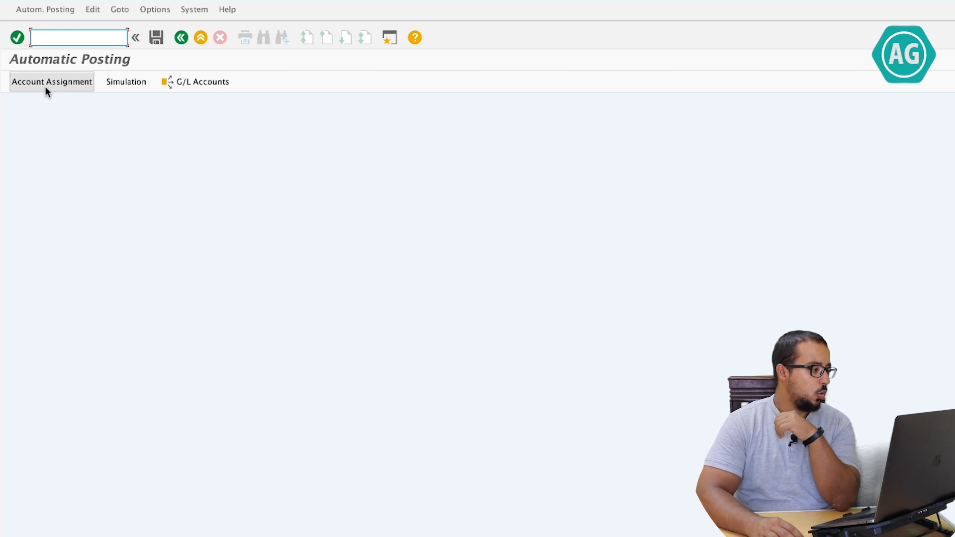
Open the account assignment of Inventory posting (BSX) for chart of accounts YCOA and examine the accounts per valuation class
click(46, 86)
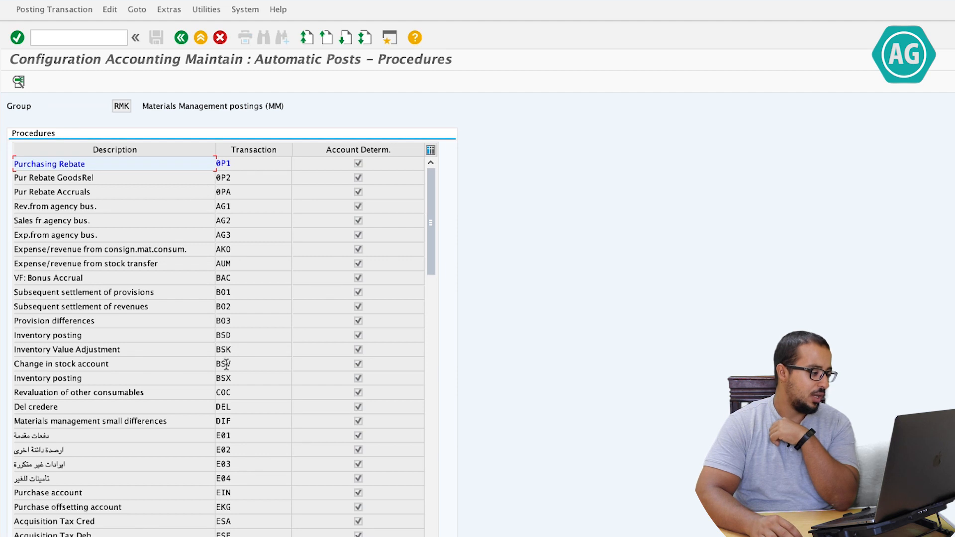
double_click(184, 378)
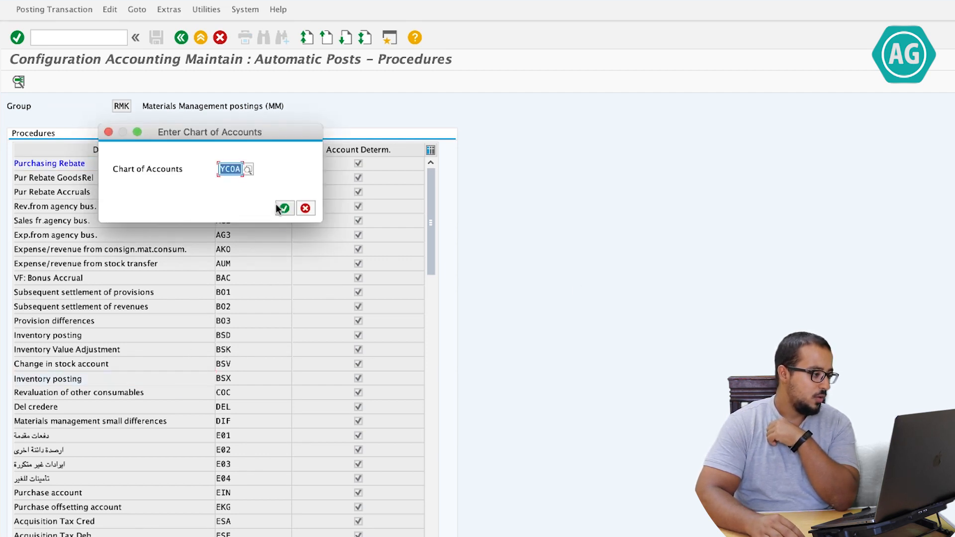
click(281, 208)
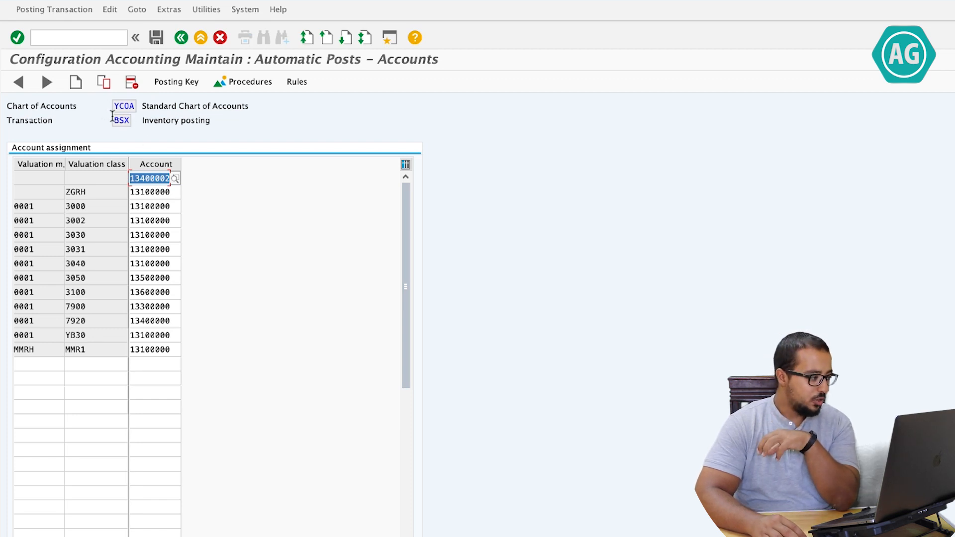
double_click(131, 120)
Return to the implementation guide and read the Configure Automatic Postings documentation on how the system finds the relevant accounts
click(181, 37)
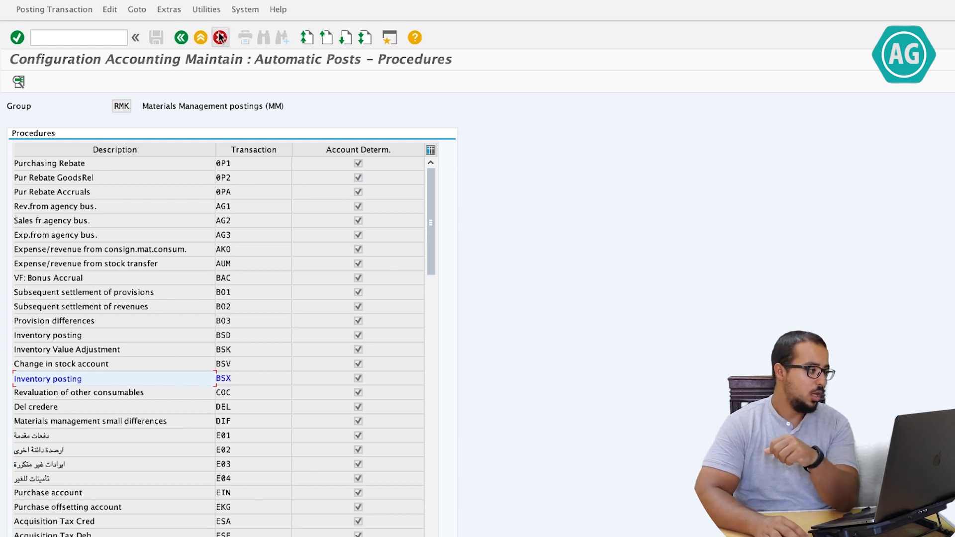
click(180, 39)
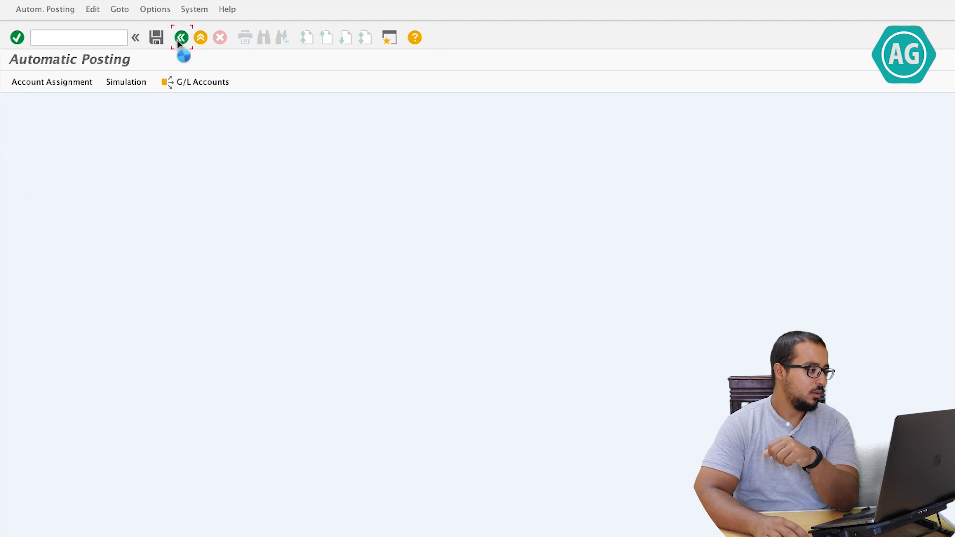
click(181, 39)
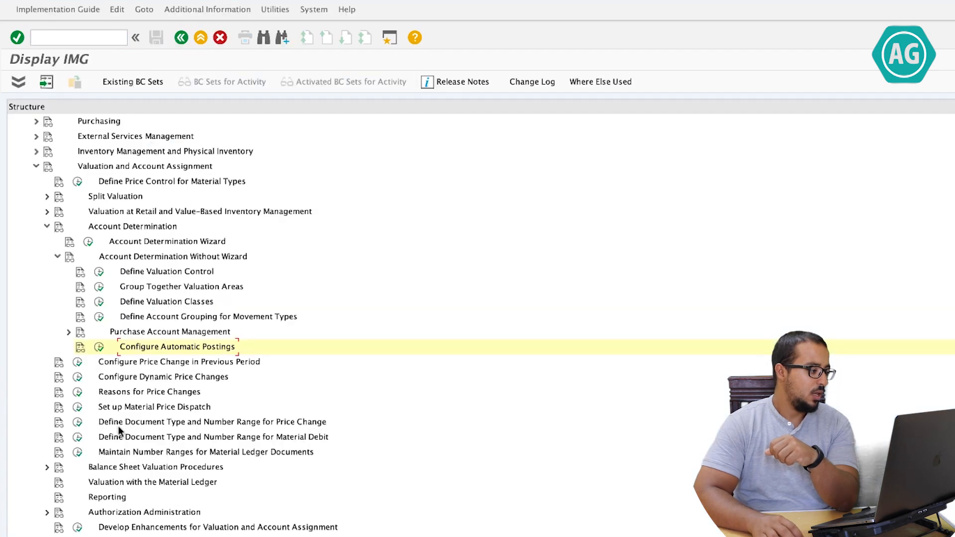
click(81, 350)
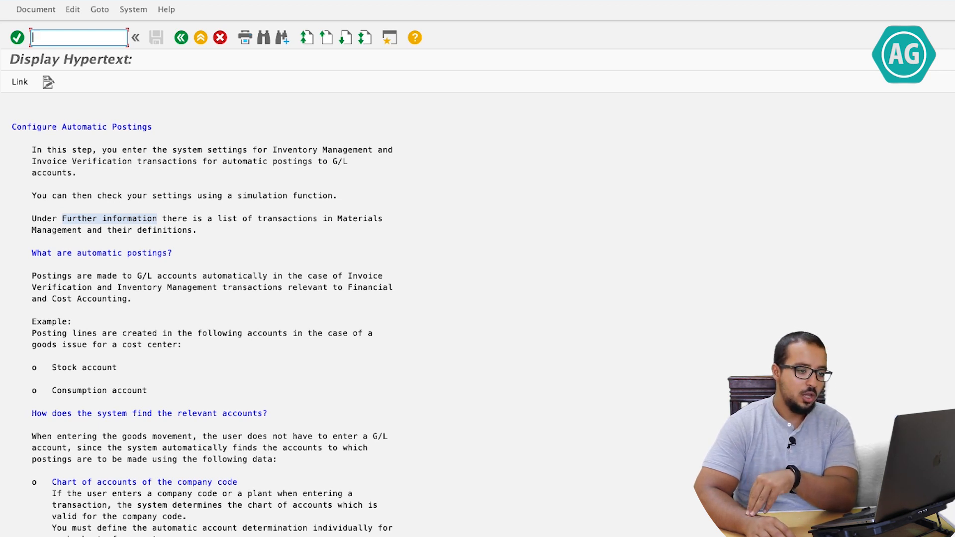
scroll(110, 219, down, 10)
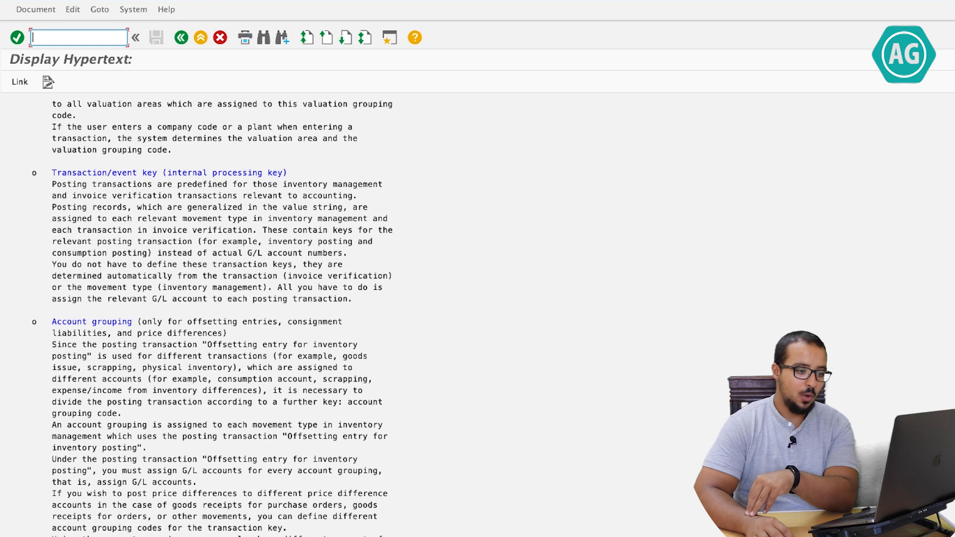
scroll(224, 313, down, 10)
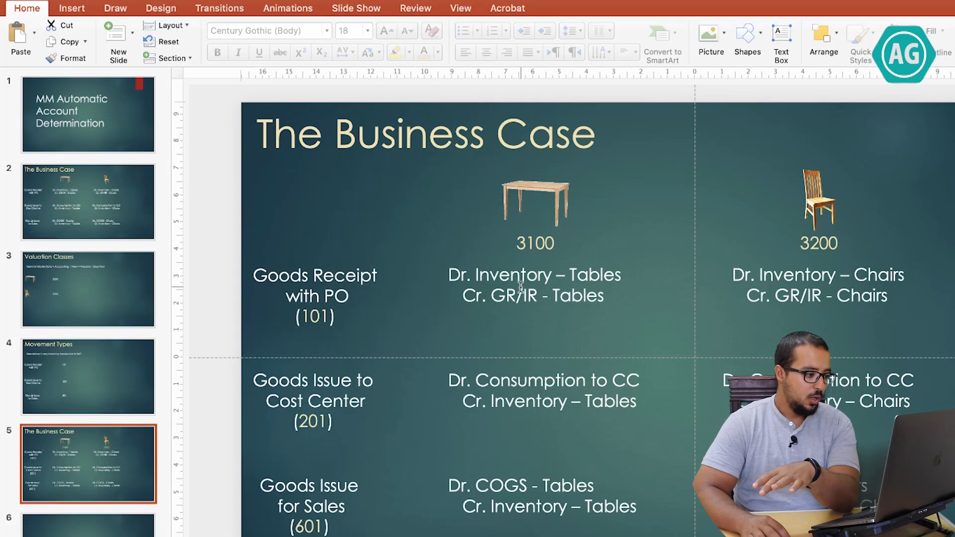
Switch to the PowerPoint slide The Business Case and highlight Inventory – Tables in the 101 goods receipt entry
drag(475, 275, 597, 272)
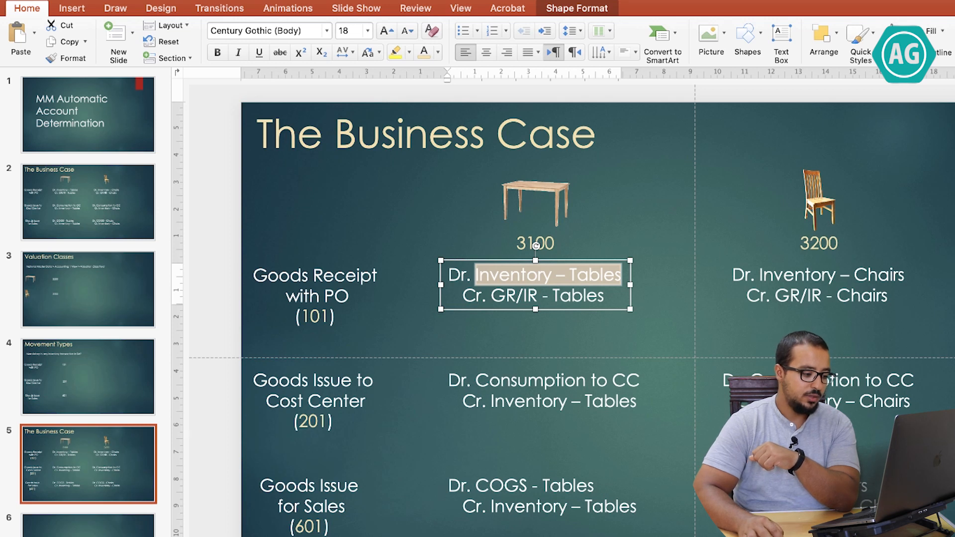
click(874, 315)
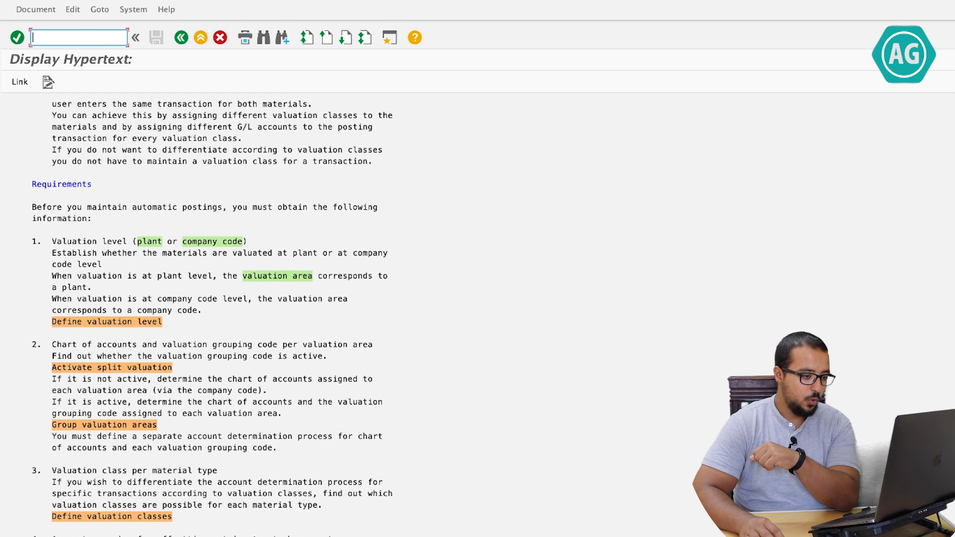
Return to the SAP documentation of Configure Automatic Postings and read the Stock posting (BSX) description in its further notes
scroll(209, 314, down, 10)
scroll(209, 313, down, 15)
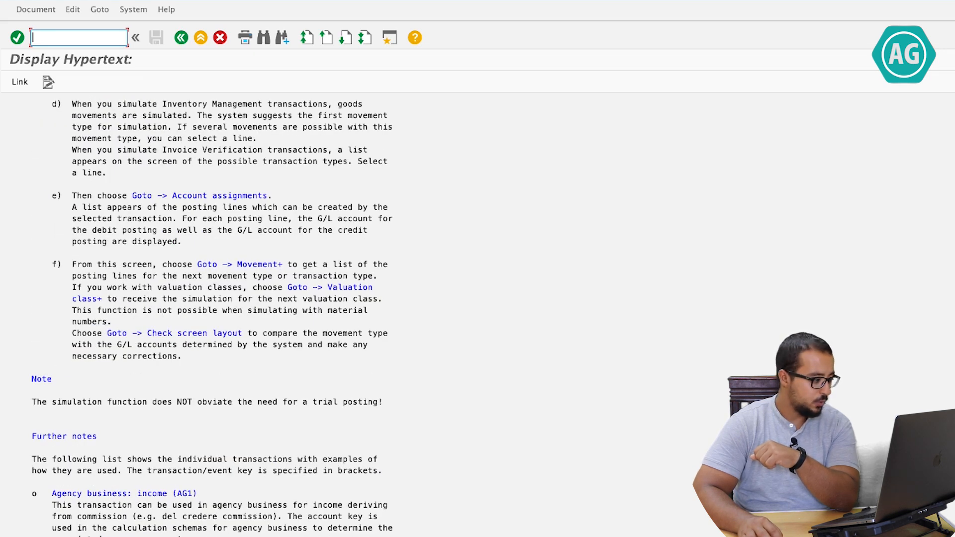
scroll(209, 313, down, 15)
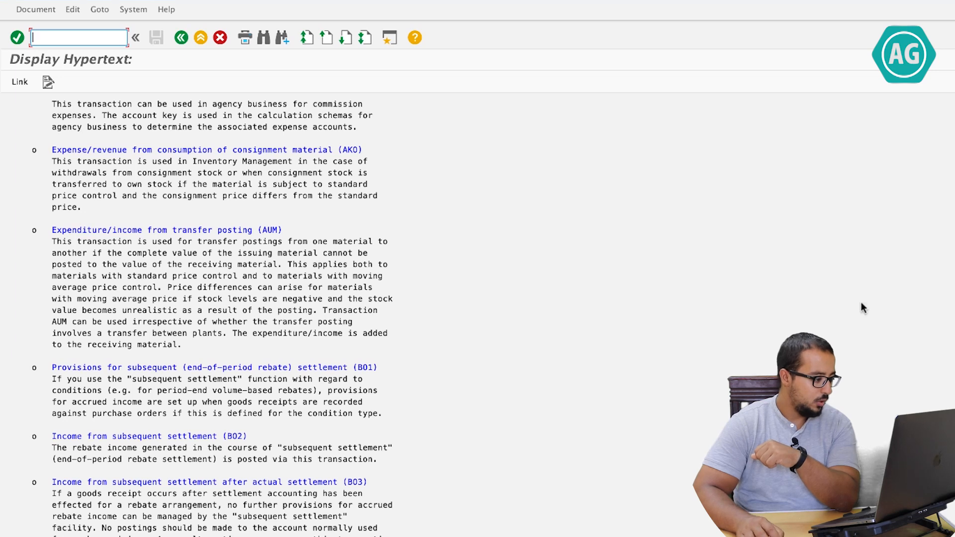
scroll(563, 279, down, 15)
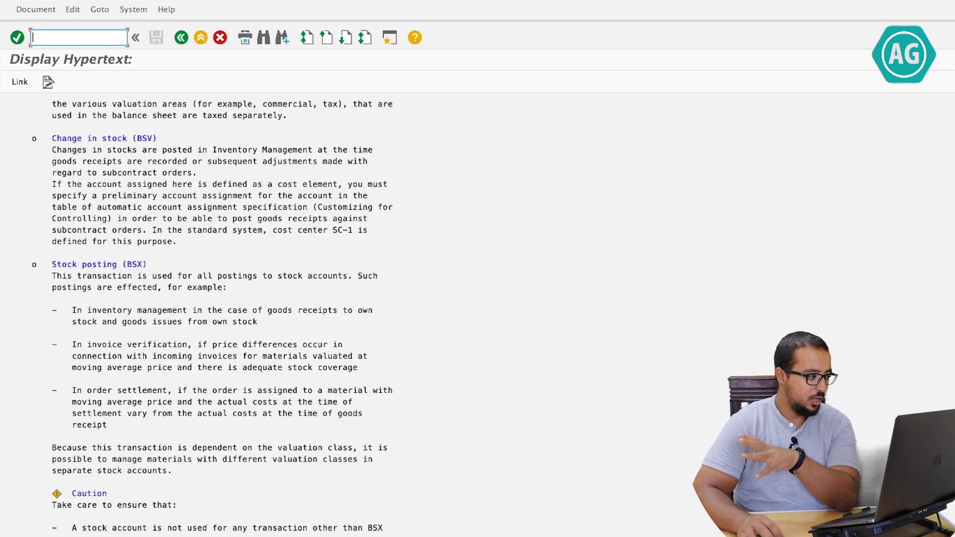
click(68, 266)
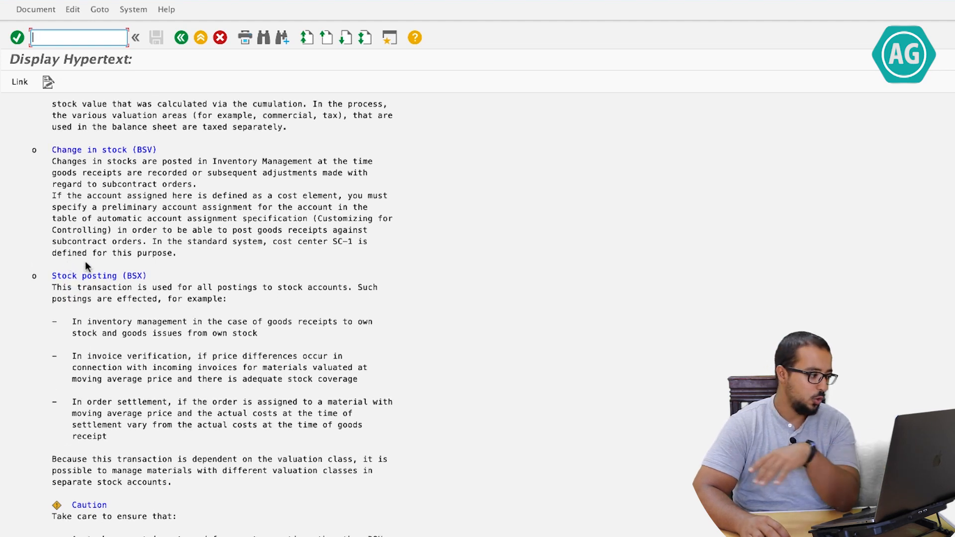
drag(52, 275, 150, 274)
click(171, 273)
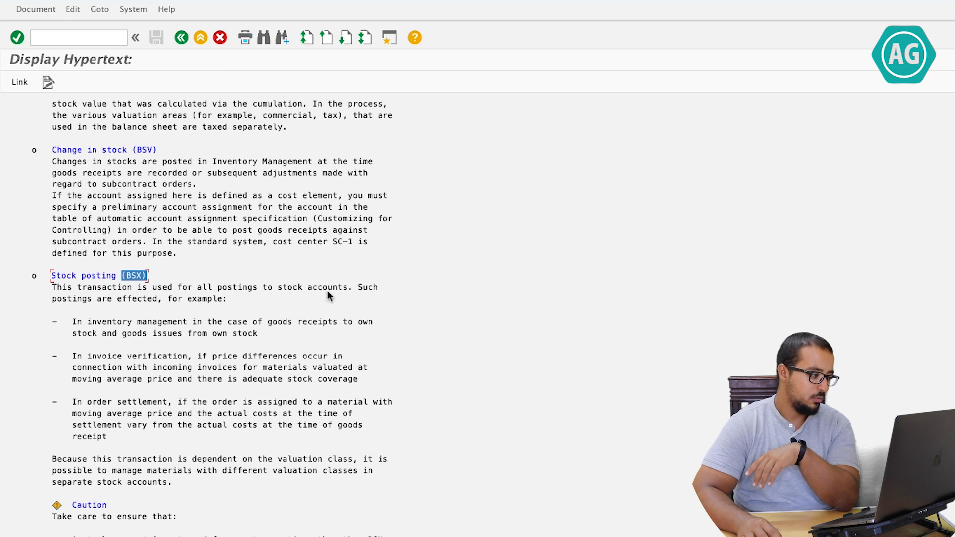
scroll(239, 407, up, 1)
scroll(249, 404, down, 1)
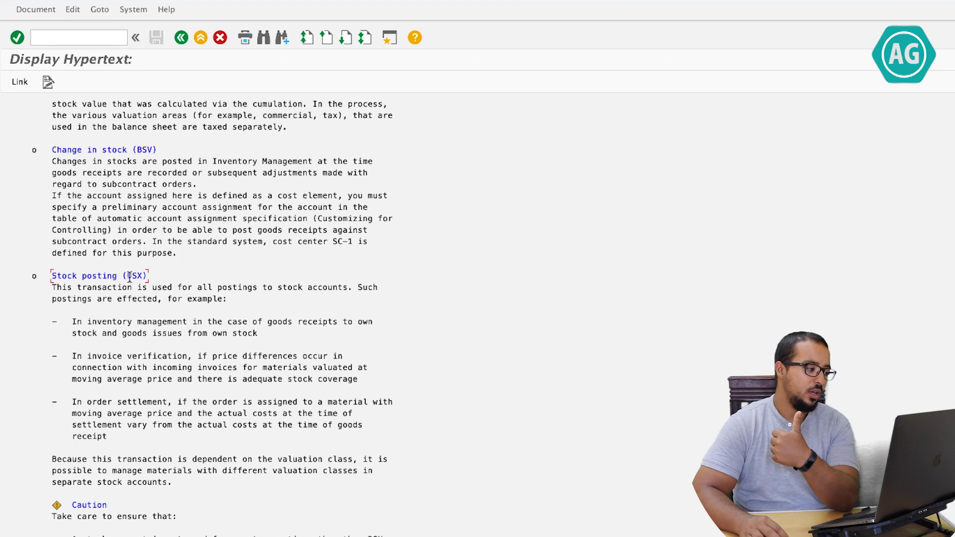
scroll(150, 287, up, 1)
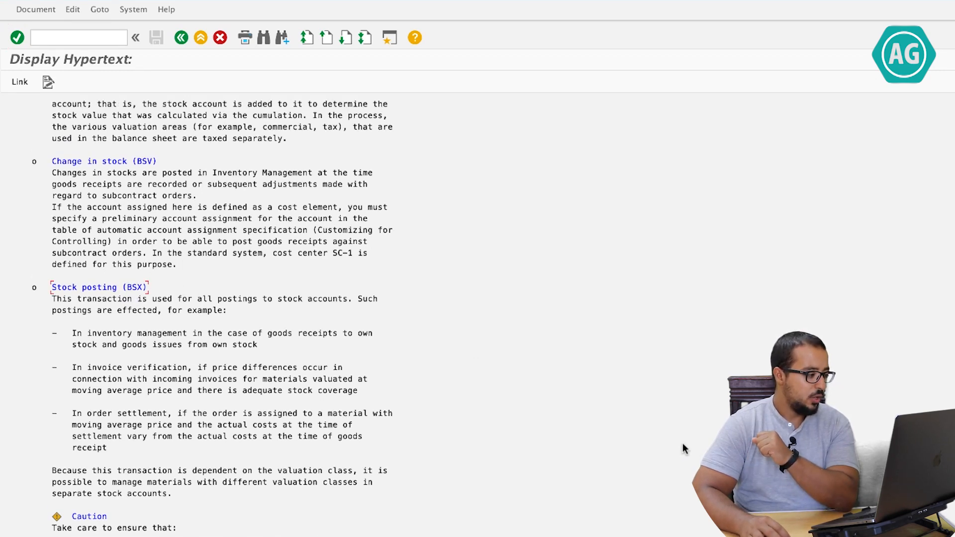
scroll(149, 299, up, 1)
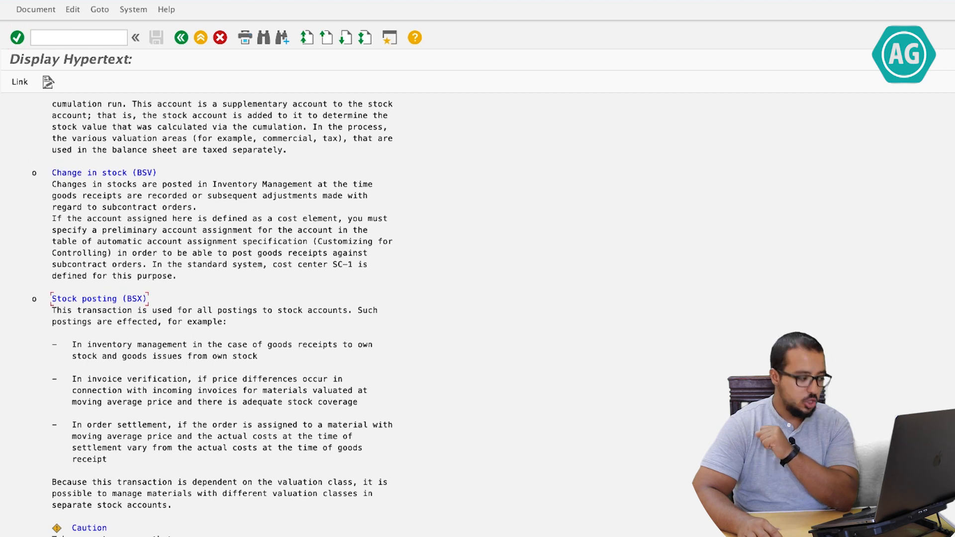
scroll(149, 298, up, 1)
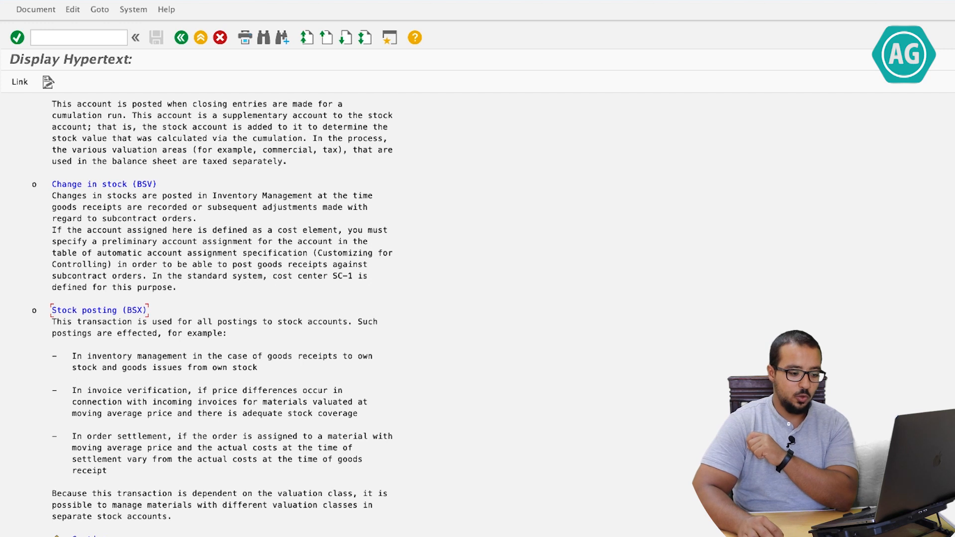
Find the GR/IR clearing (WRX) entry in the transaction key list and highlight its key while reading the description
click(17, 37)
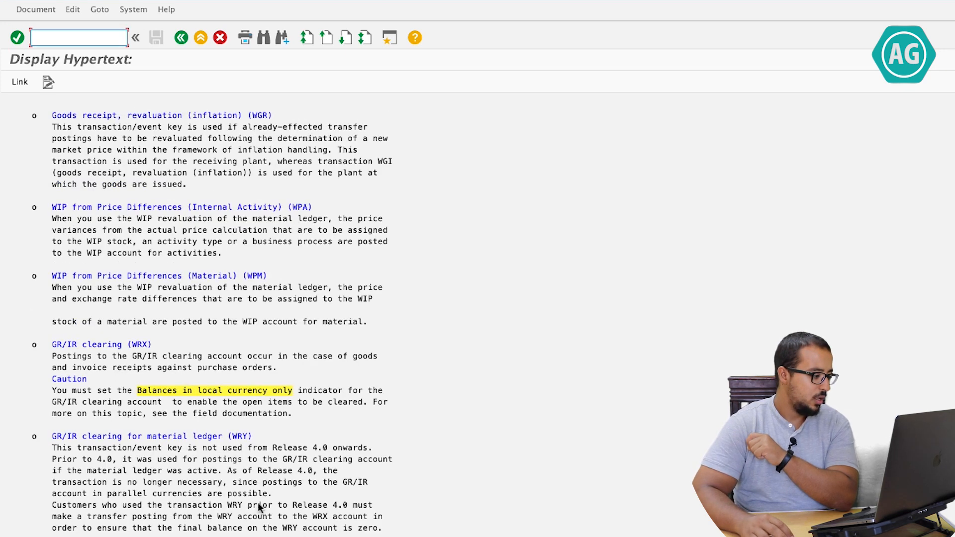
click(54, 438)
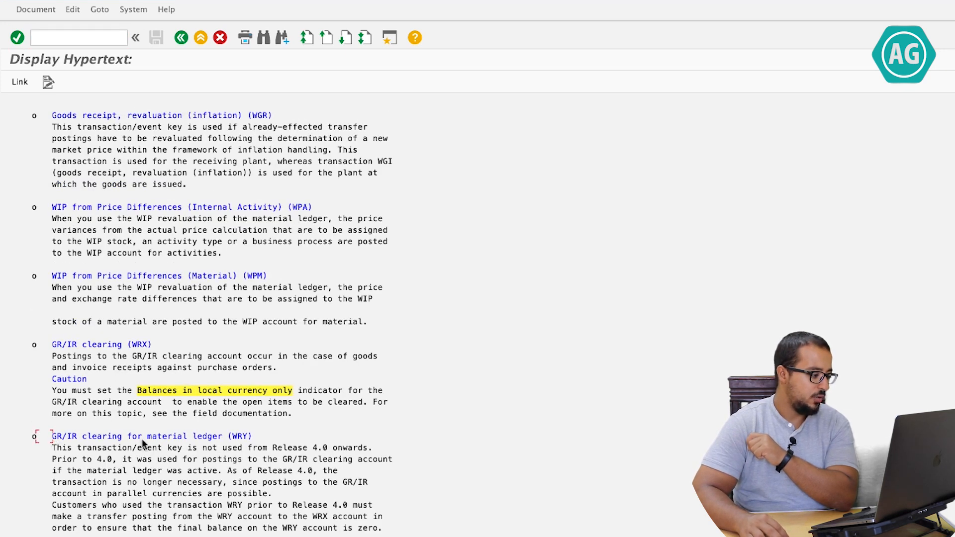
click(56, 345)
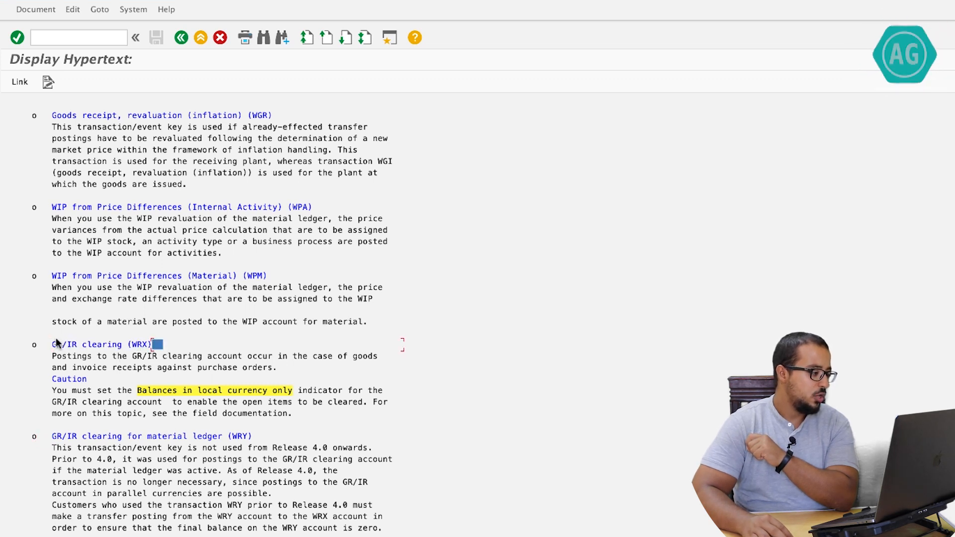
click(130, 342)
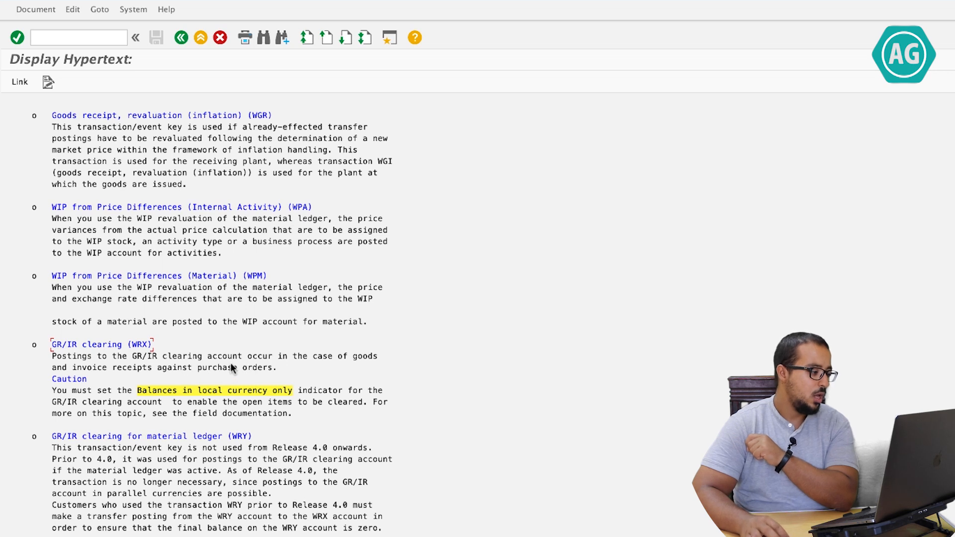
drag(131, 344, 154, 344)
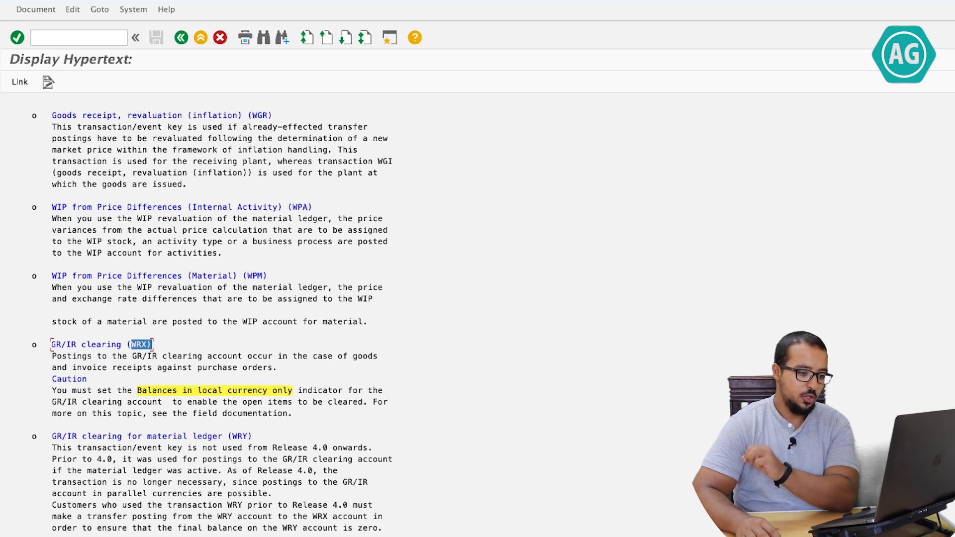
Find the Offsetting entry for stock posting (GBB) in the transaction key list and read its description and account groupings
scroll(478, 314, up, 10)
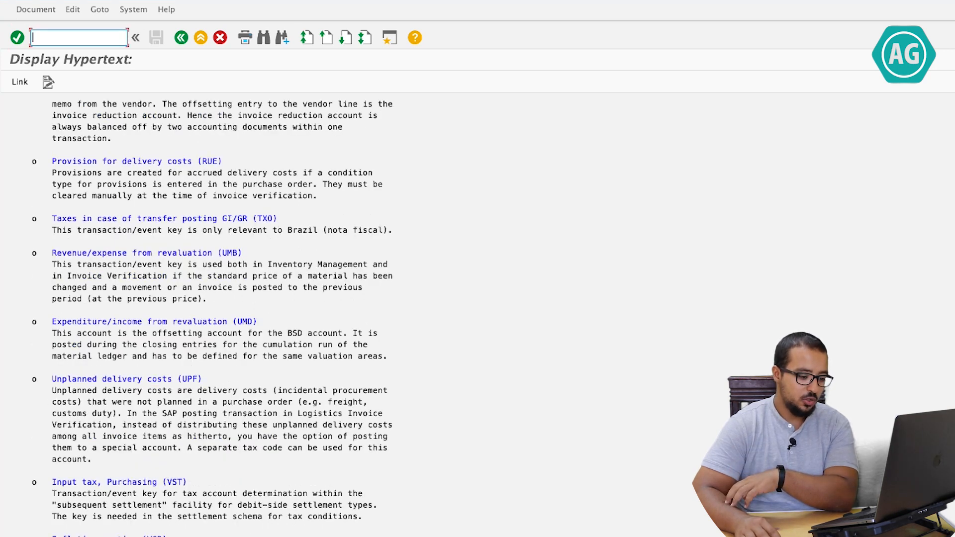
scroll(167, 164, up, 10)
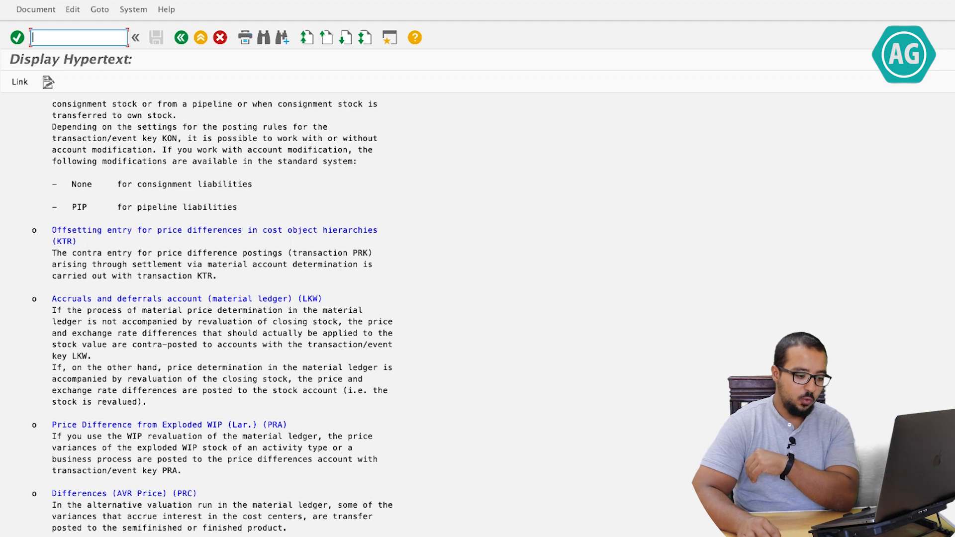
scroll(318, 313, up, 20)
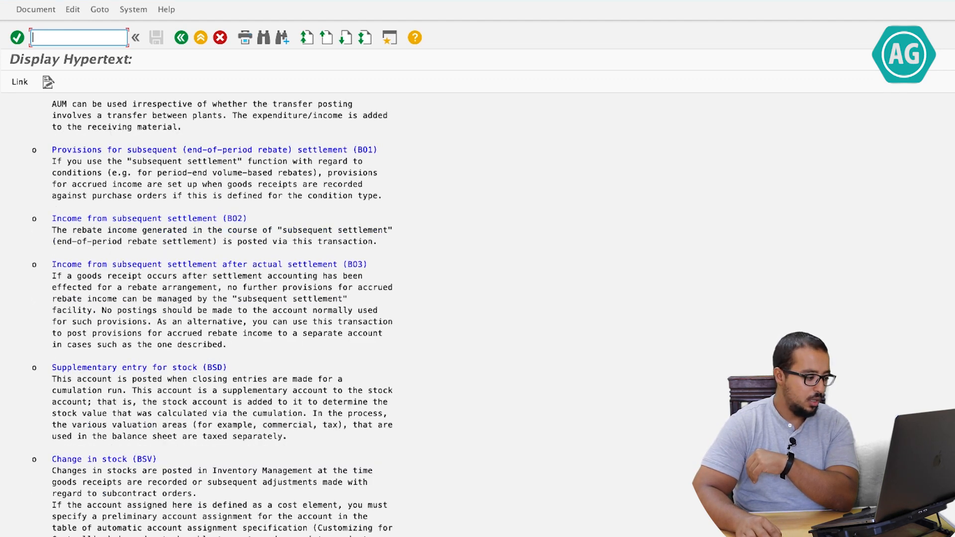
scroll(318, 313, down, 15)
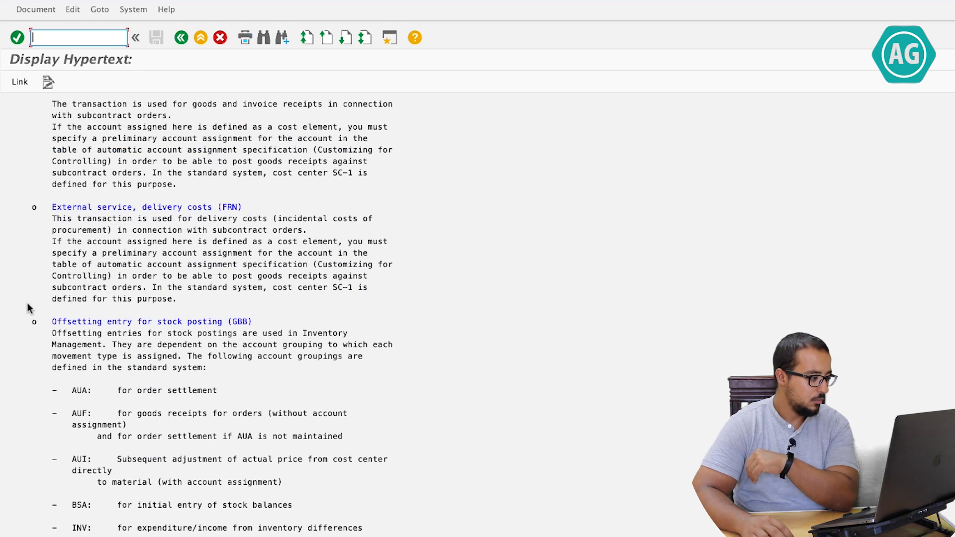
click(45, 321)
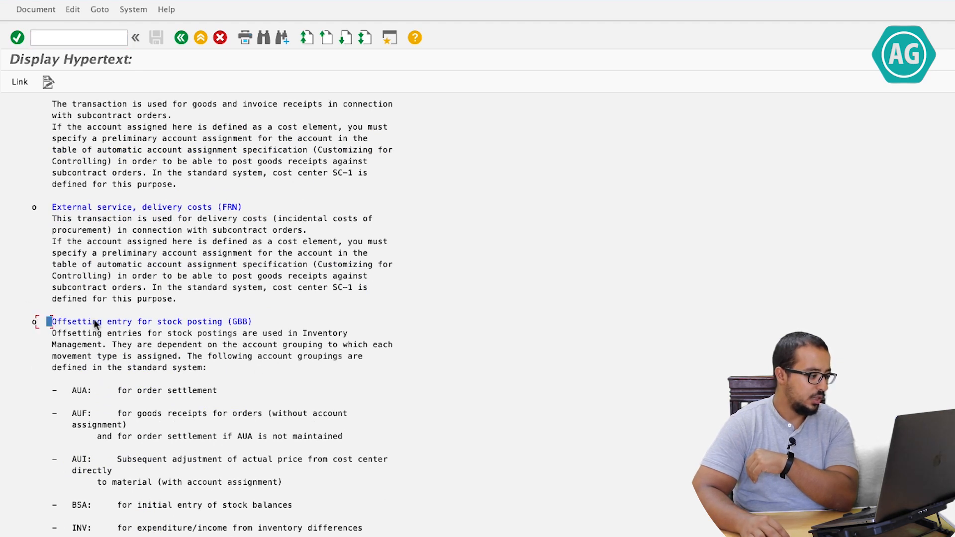
scroll(257, 327, up, 1)
click(255, 334)
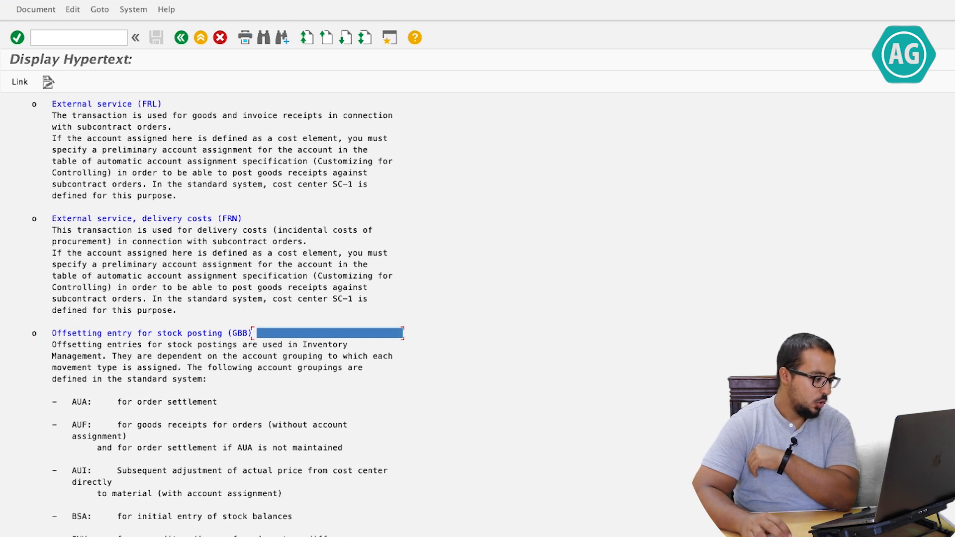
click(92, 536)
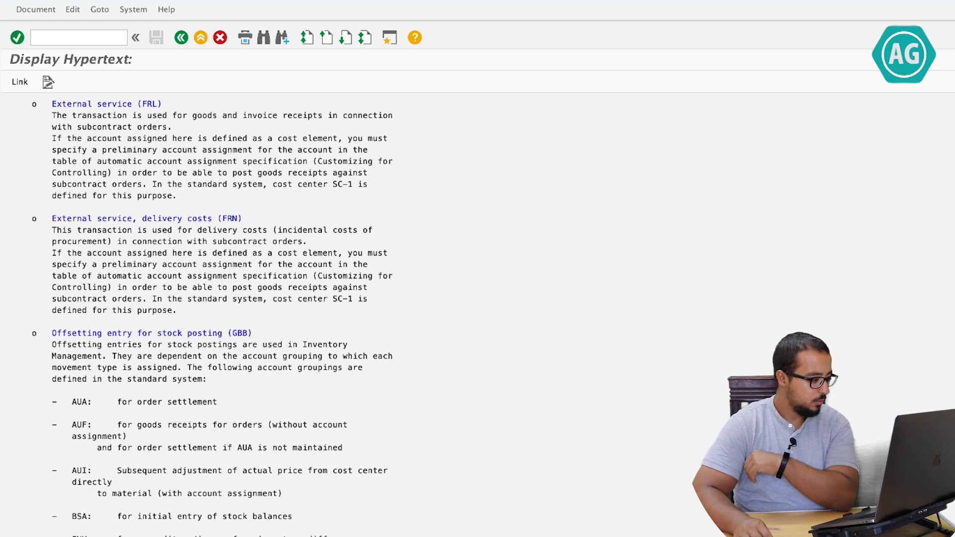
scroll(467, 248, down, 10)
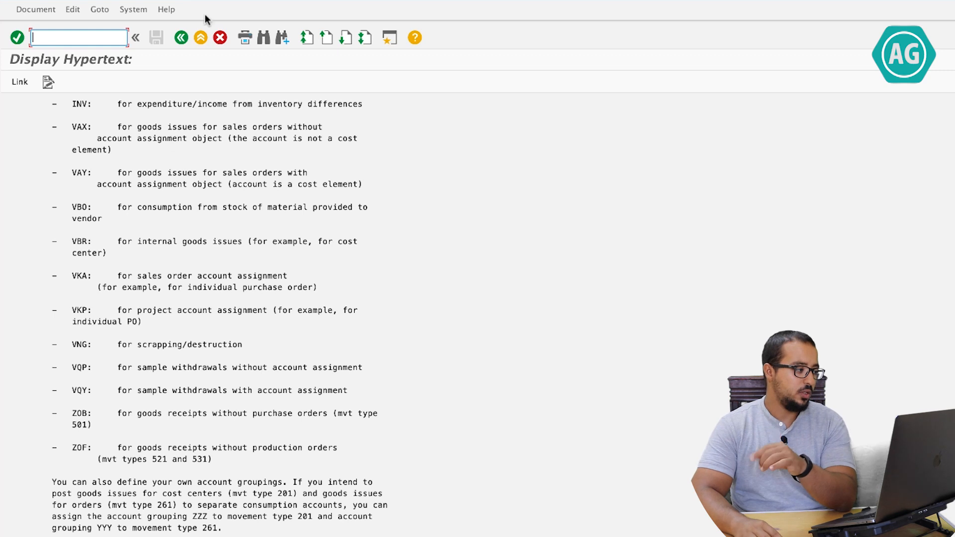
Leave the documentation, close the Valuation Area prompt and open the Inventory posting (BSX) account assignments for chart of accounts YCOA
click(181, 37)
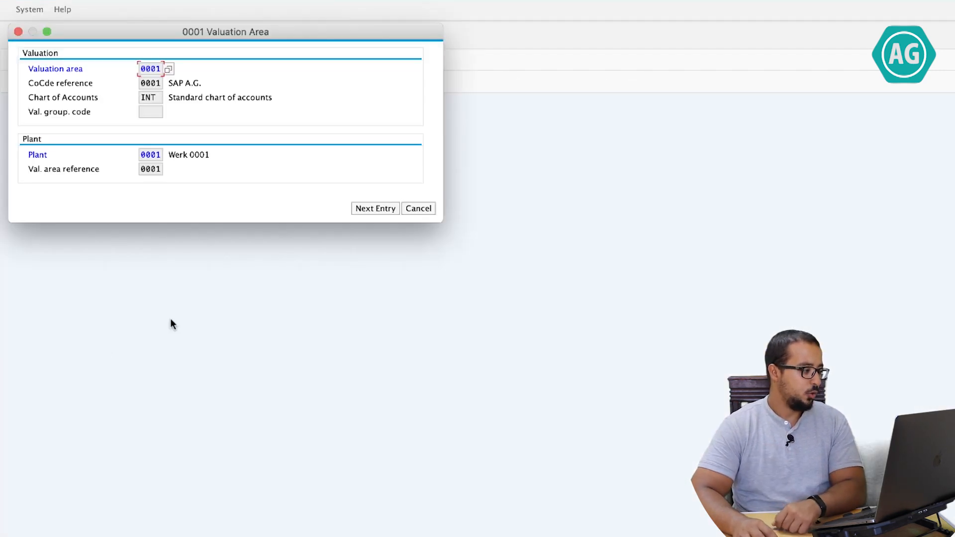
click(418, 208)
click(49, 85)
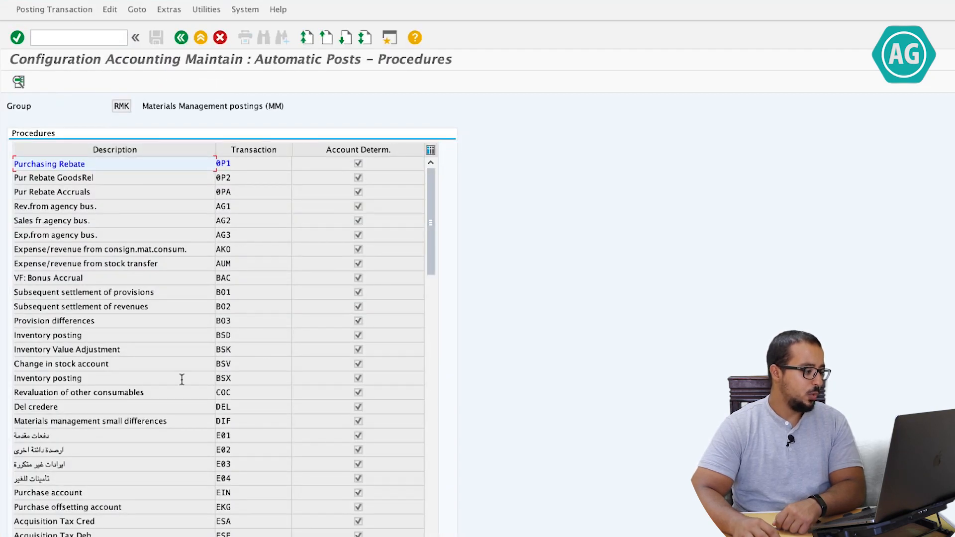
click(237, 378)
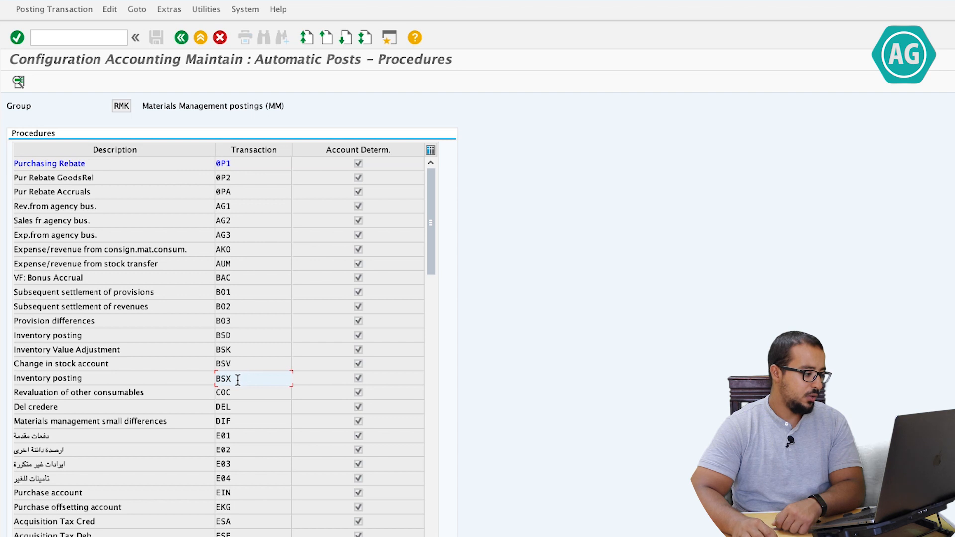
double_click(237, 379)
click(283, 208)
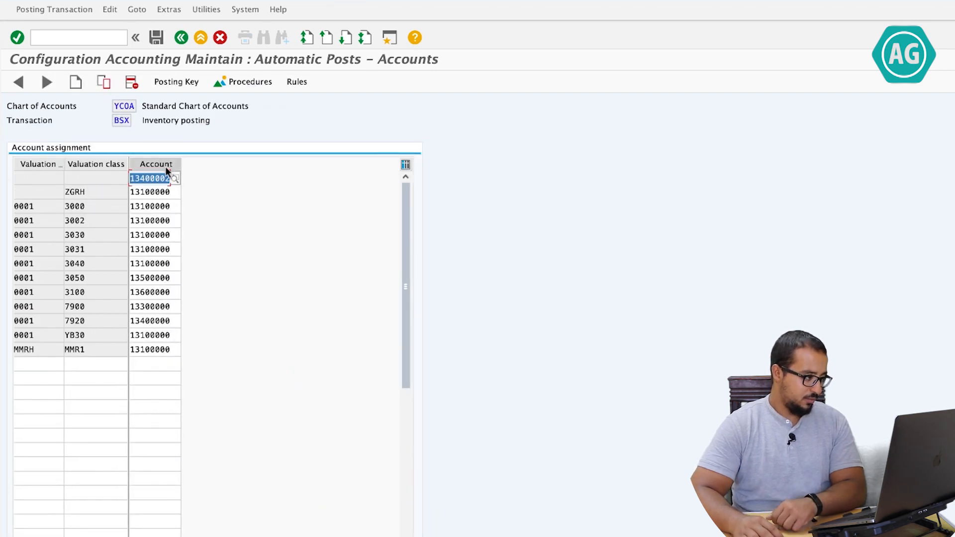
Examine how valuation classes are assigned to accounts for transaction key BSX
click(118, 119)
drag(164, 220, 175, 223)
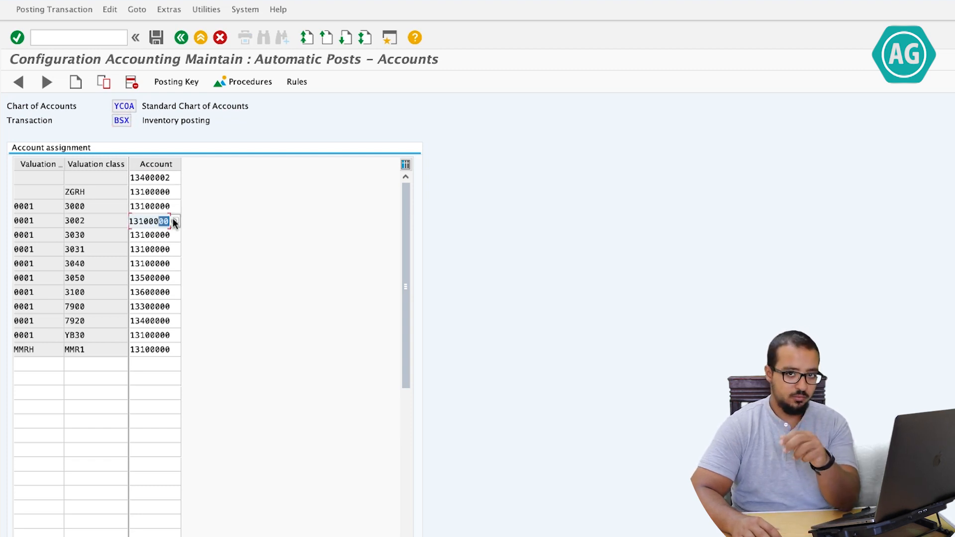
click(109, 234)
drag(115, 121, 143, 127)
click(165, 236)
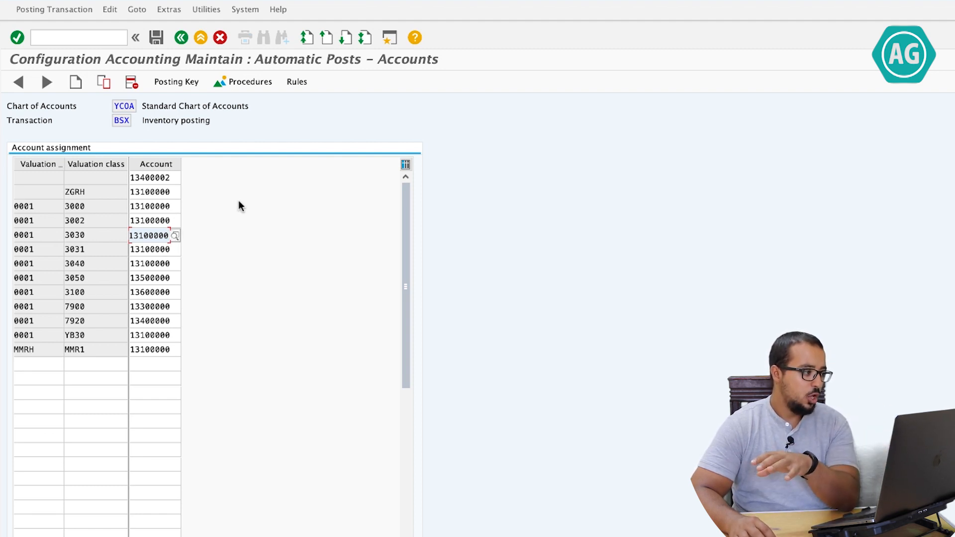
Review the rules on which BSX account determination is based, including valuation class, and return to the procedures list
click(294, 83)
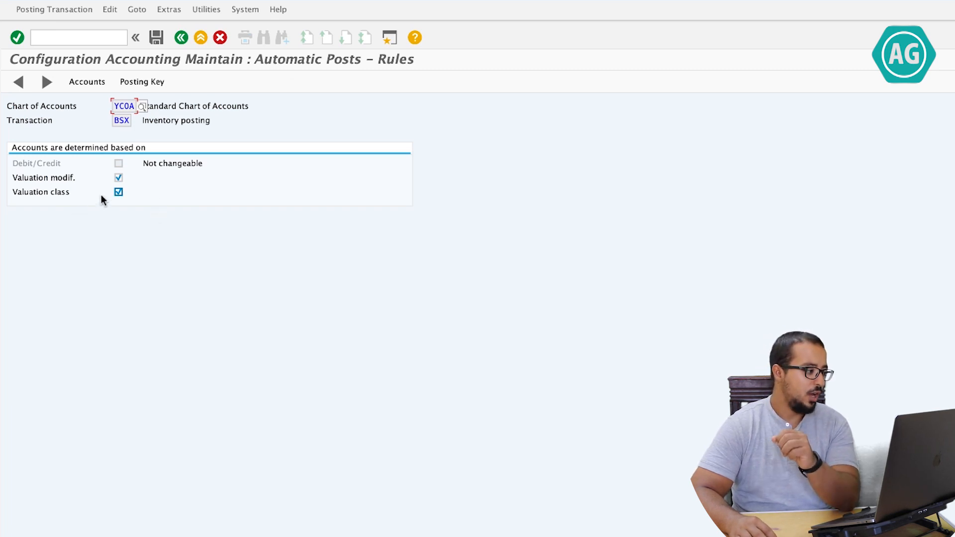
click(116, 193)
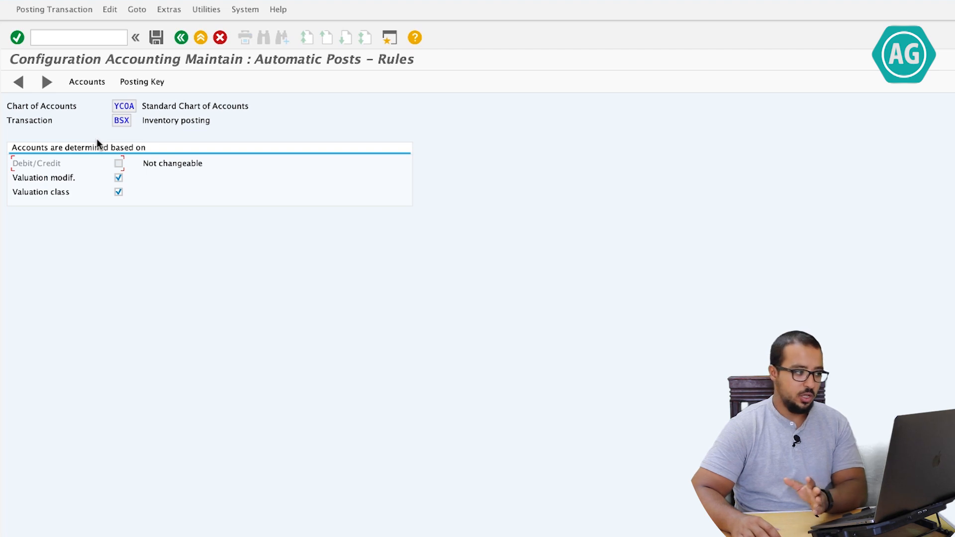
click(182, 37)
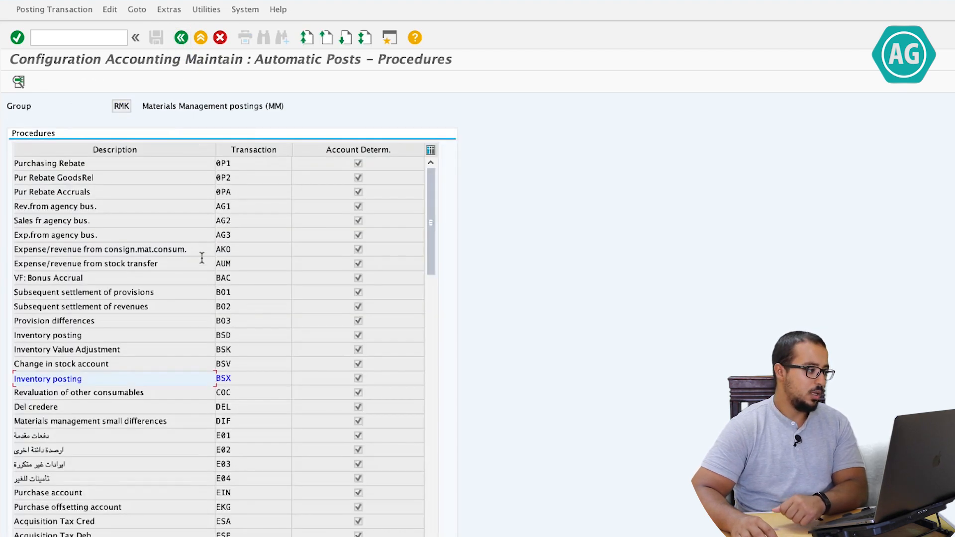
Reopen the Inventory posting (BSX) account assignments and add valuation classes 3101 and 3102 in the next free rows
double_click(76, 380)
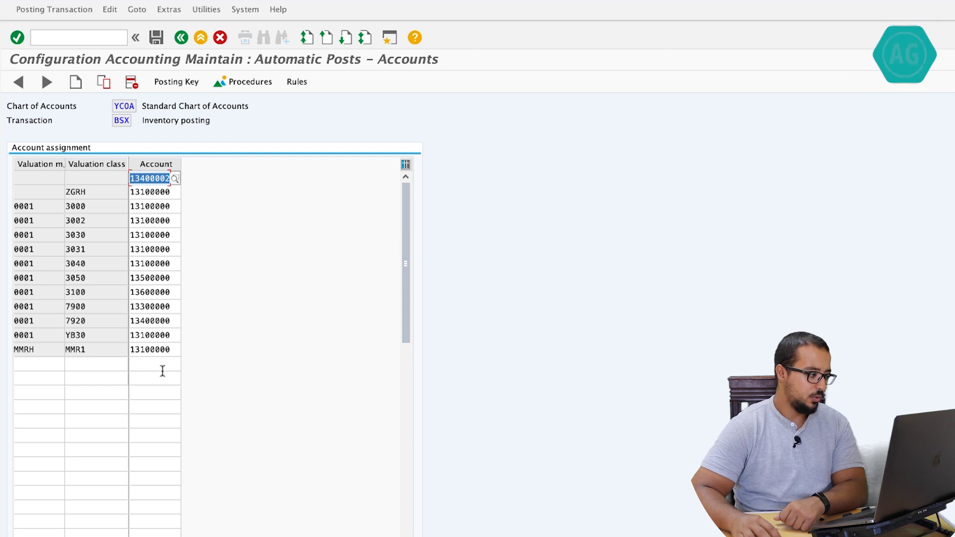
click(77, 370)
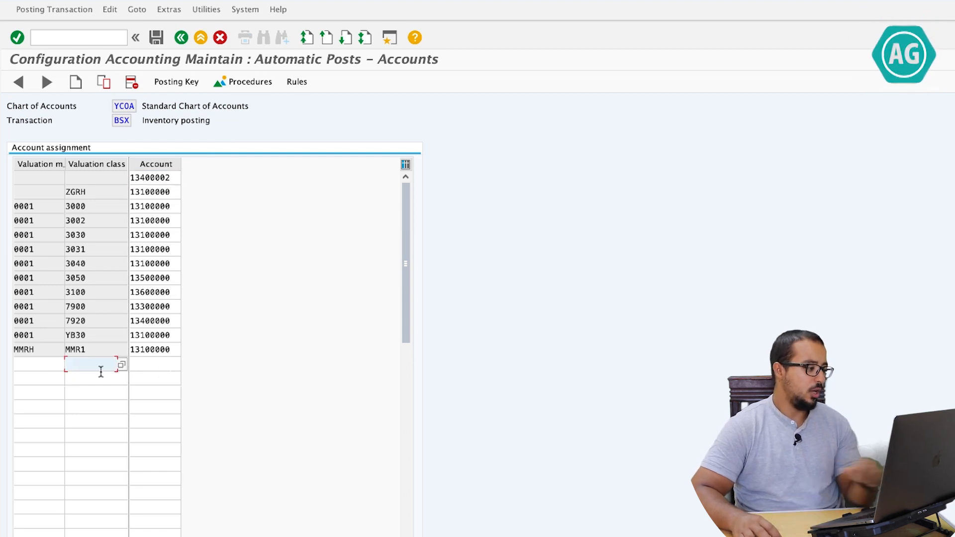
text(310)
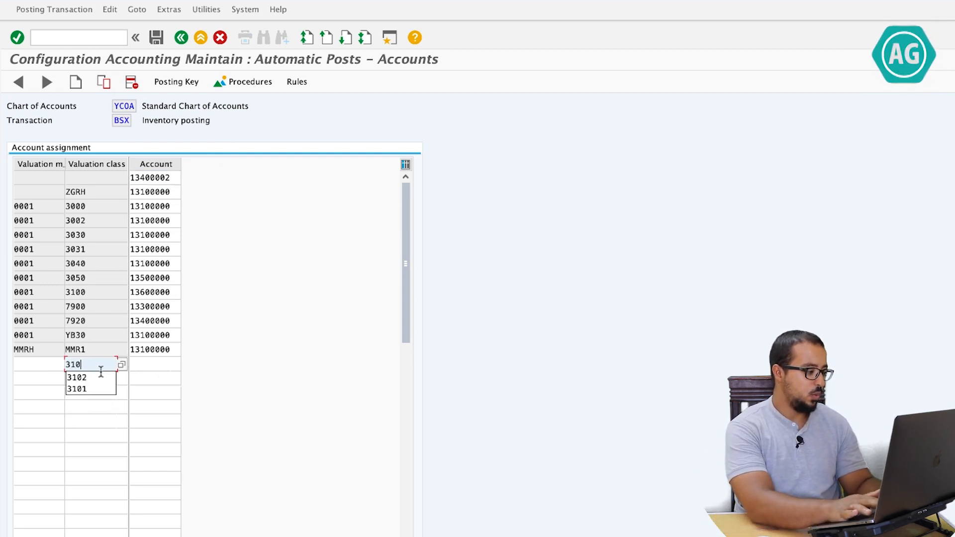
text(1)
click(99, 383)
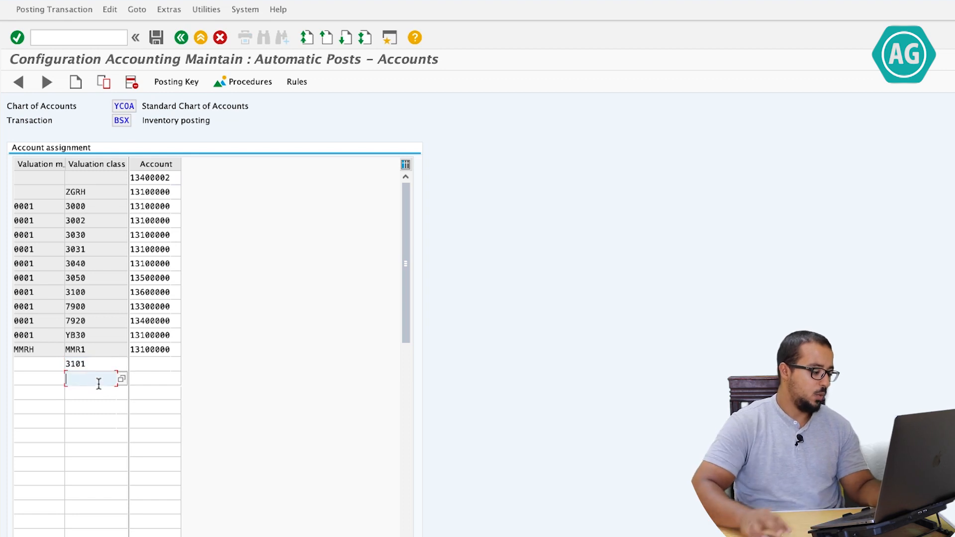
text(3102)
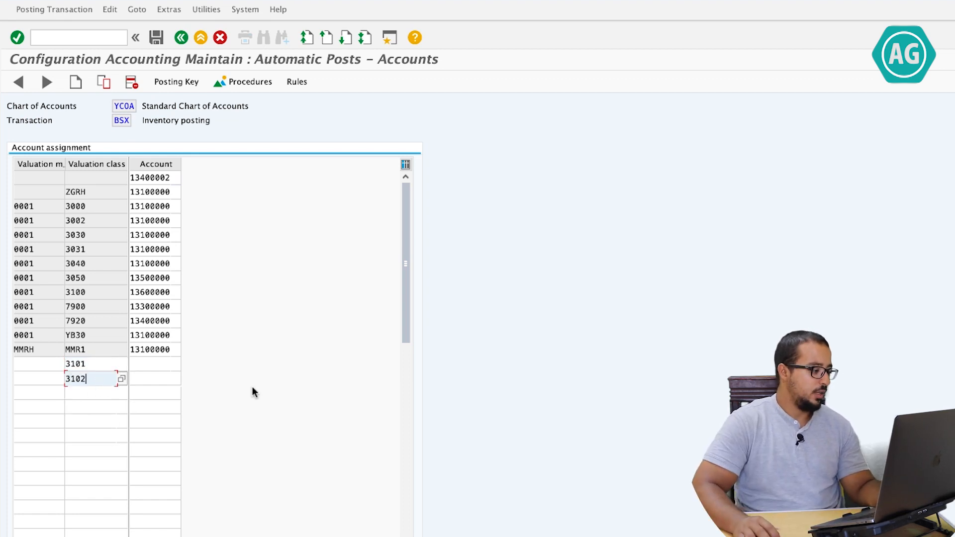
Assign account 13400001 to valuation class 3101 and account 13400002 to valuation class 3102, and confirm the entries
double_click(170, 321)
key(ctrl+c)
click(158, 364)
key(ctrl+v)
drag(164, 363, 187, 364)
text(1)
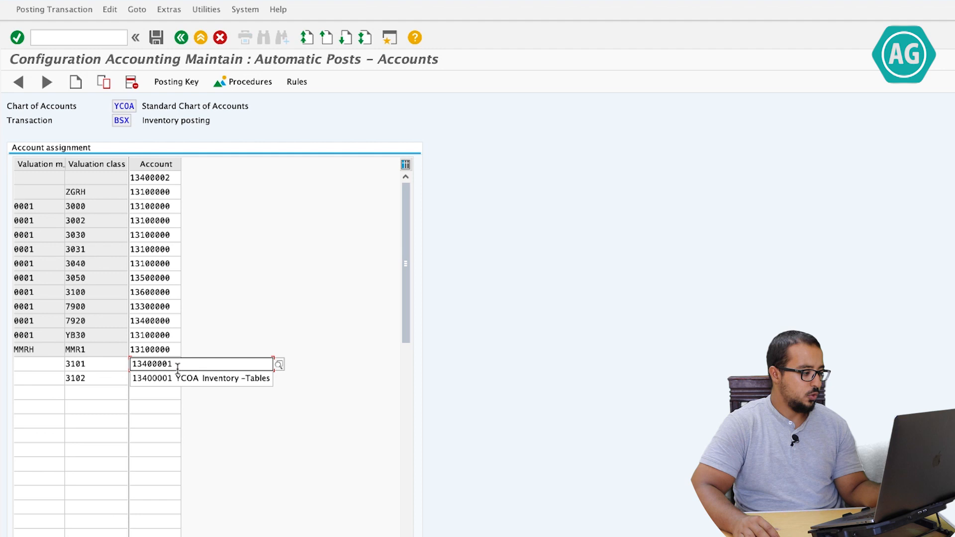
click(234, 380)
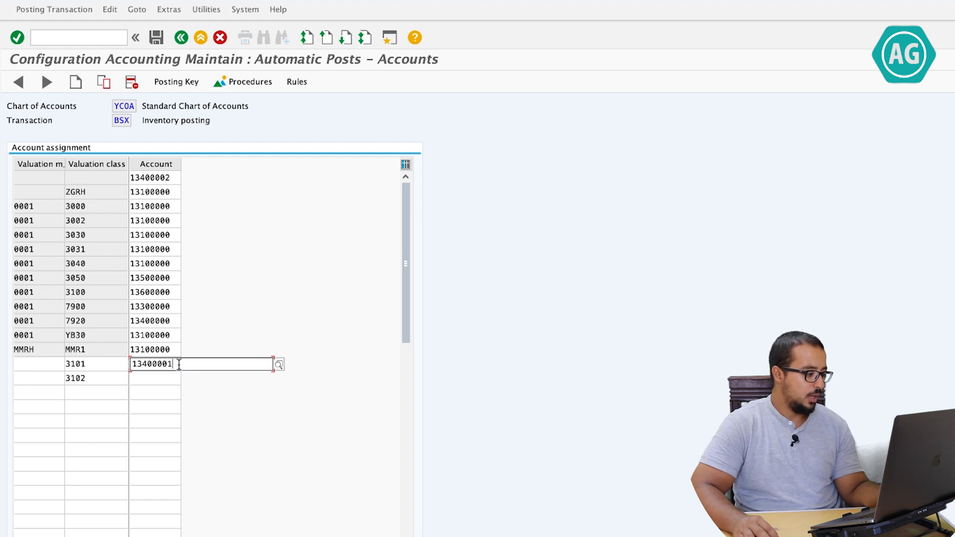
click(141, 380)
text(13400002)
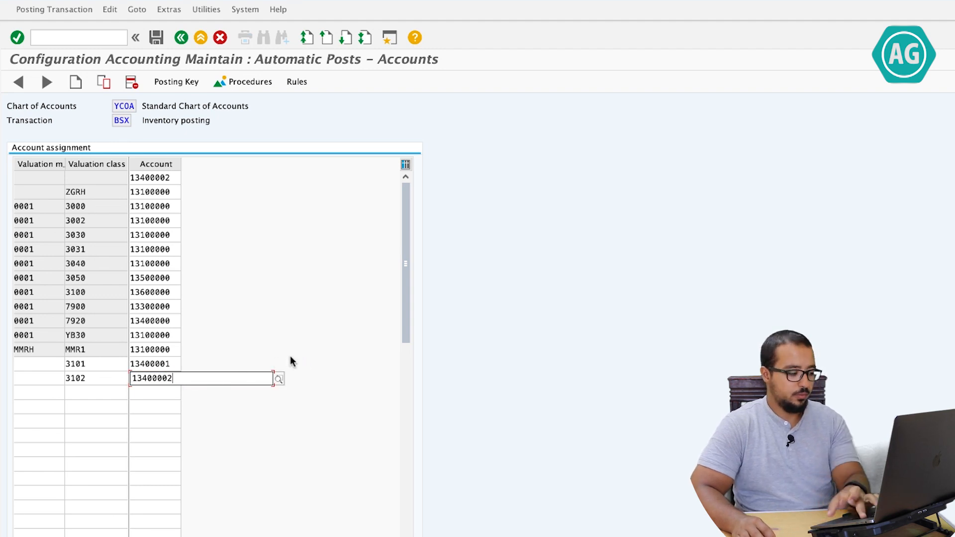
key(Return)
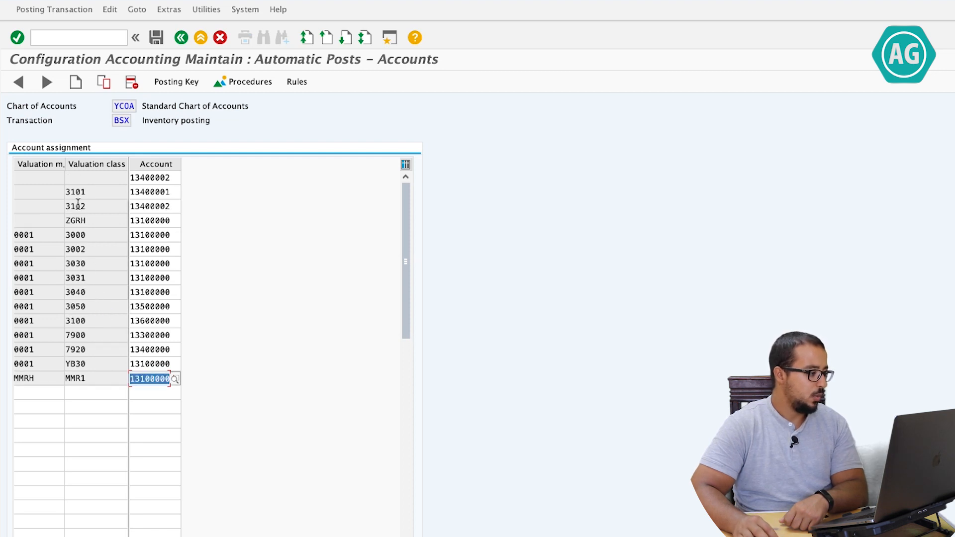
Check the accounts in the 3101 and 3102 rows and save the BSX assignments in the proposed customizing request
click(134, 192)
drag(135, 207, 168, 209)
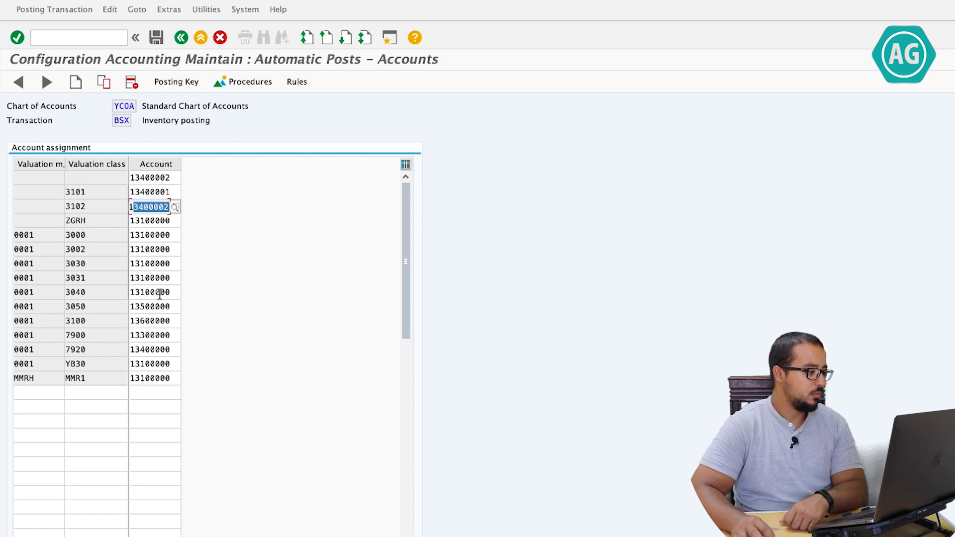
click(150, 422)
click(157, 39)
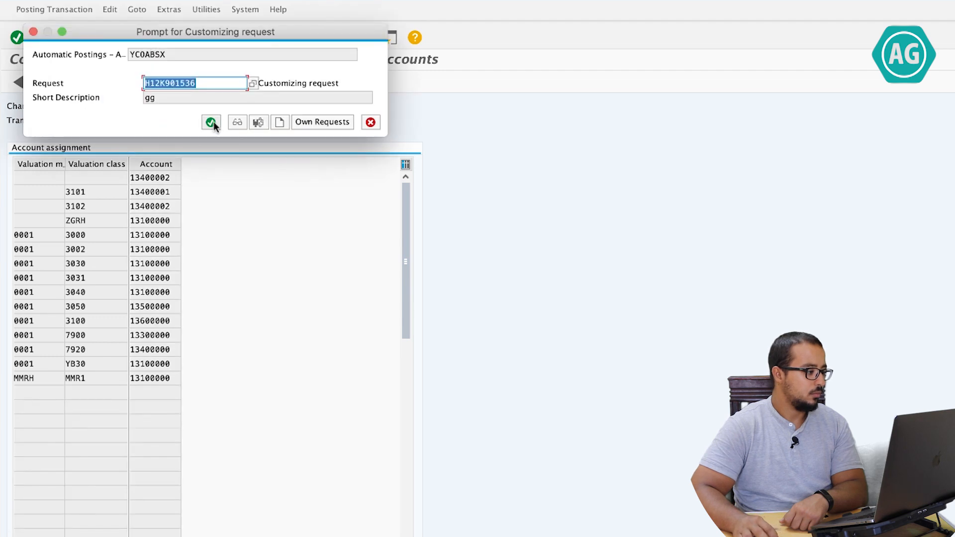
click(211, 123)
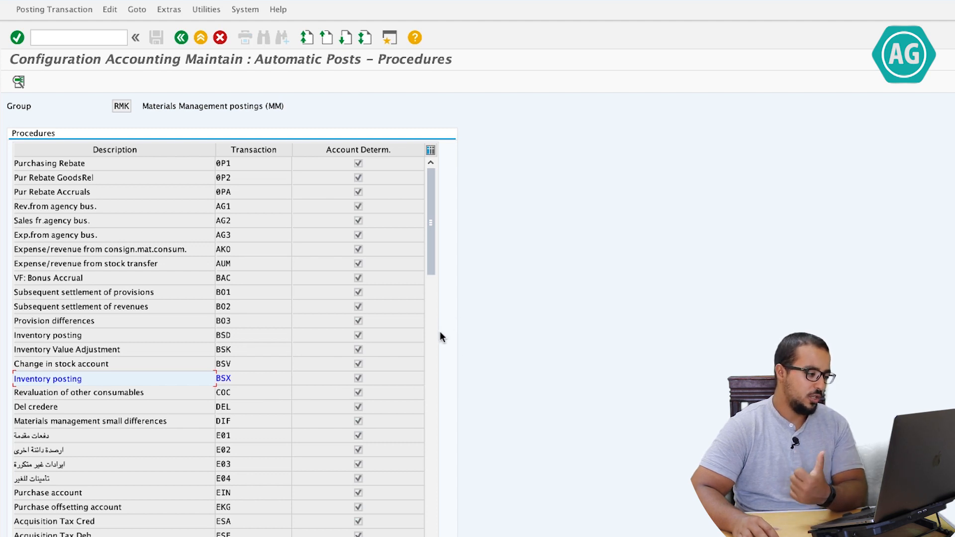
Find the GR/IR clearing account (WRX) in the procedures list and open its account assignments
click(430, 366)
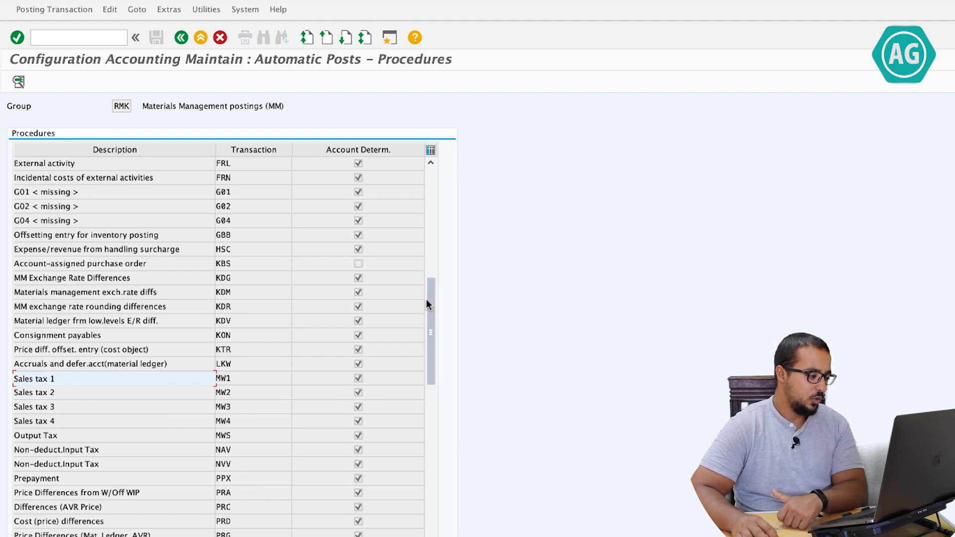
click(433, 485)
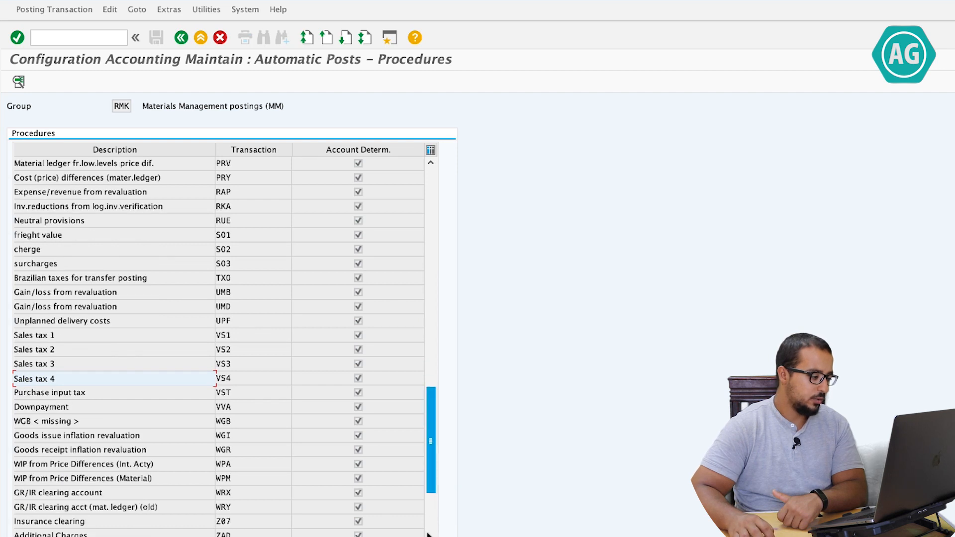
double_click(294, 492)
click(33, 247)
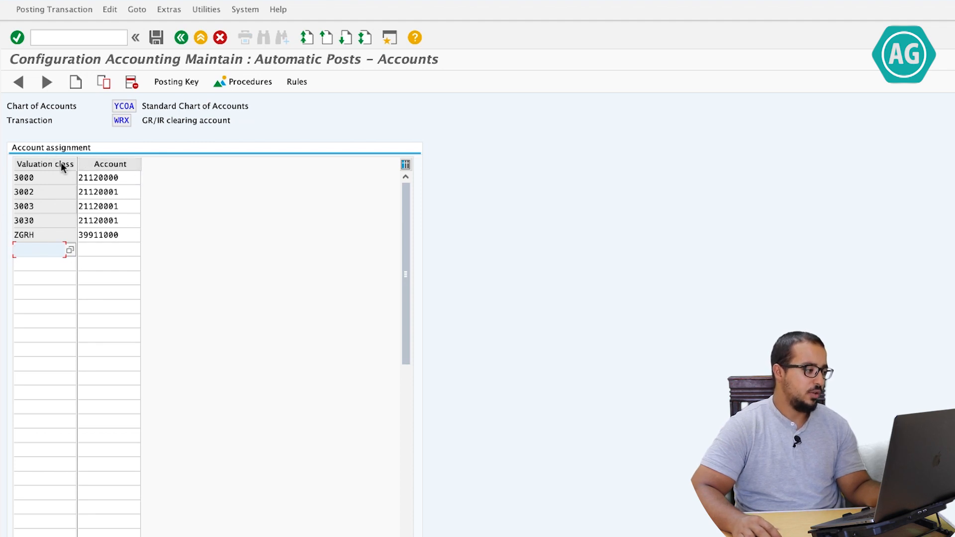
Examine the account determination rules for WRX, switching the Debit/Credit rule on and back off, and return to the account assignments
click(298, 82)
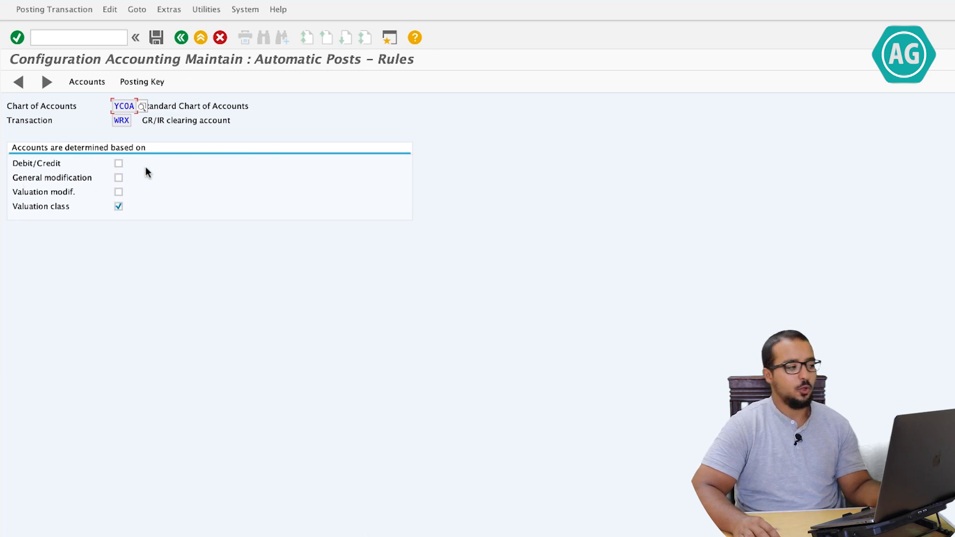
click(118, 163)
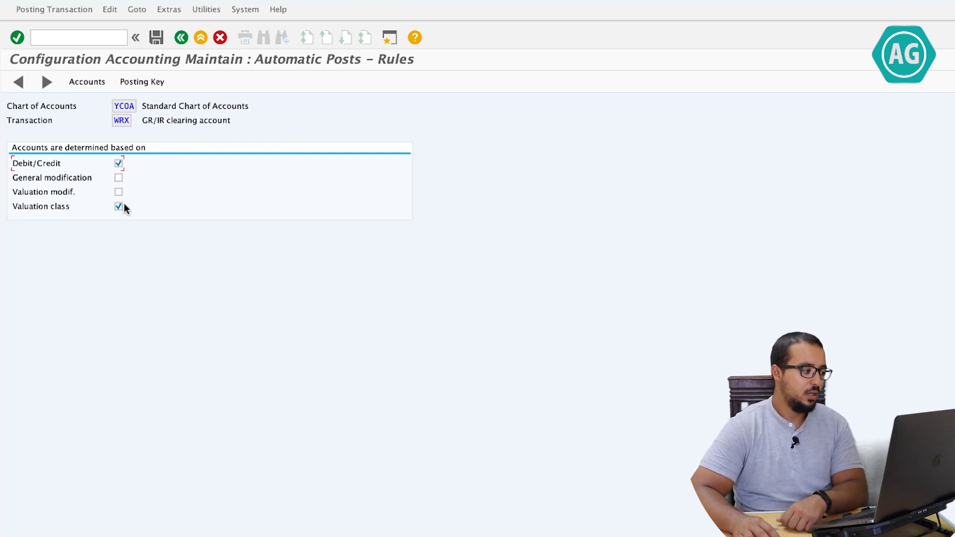
click(117, 164)
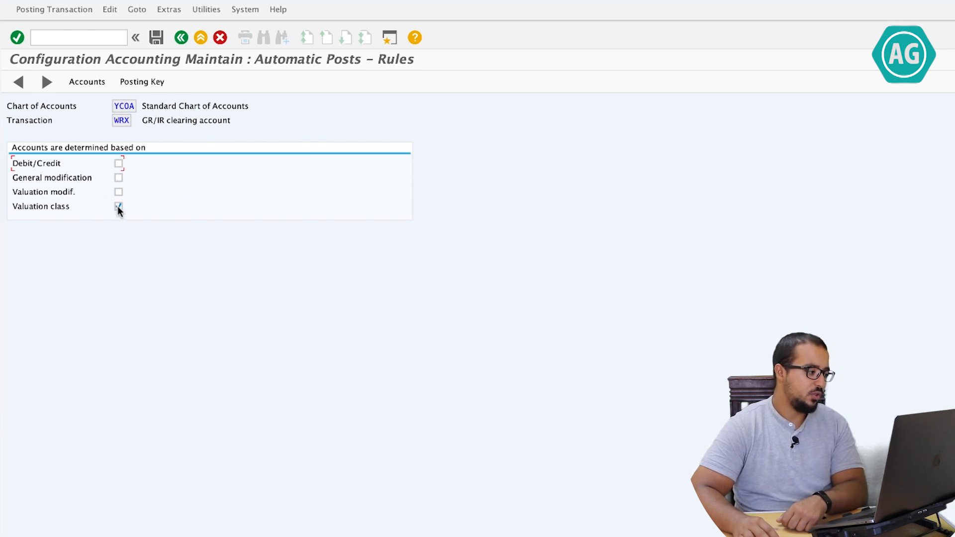
click(187, 42)
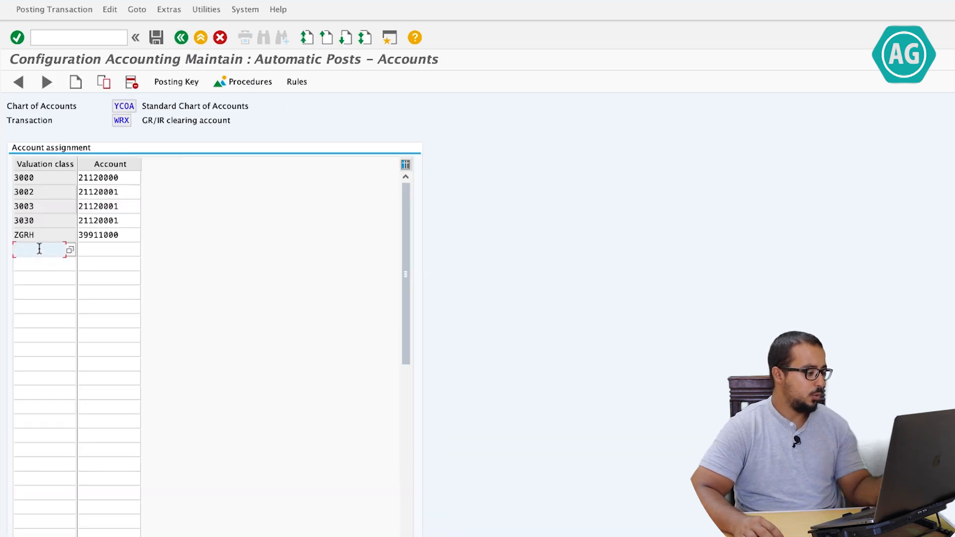
Assign WRX account 21120011 to valuation class 3101 and 21120012 to class 3102, saving in the proposed customizing request
text(31)
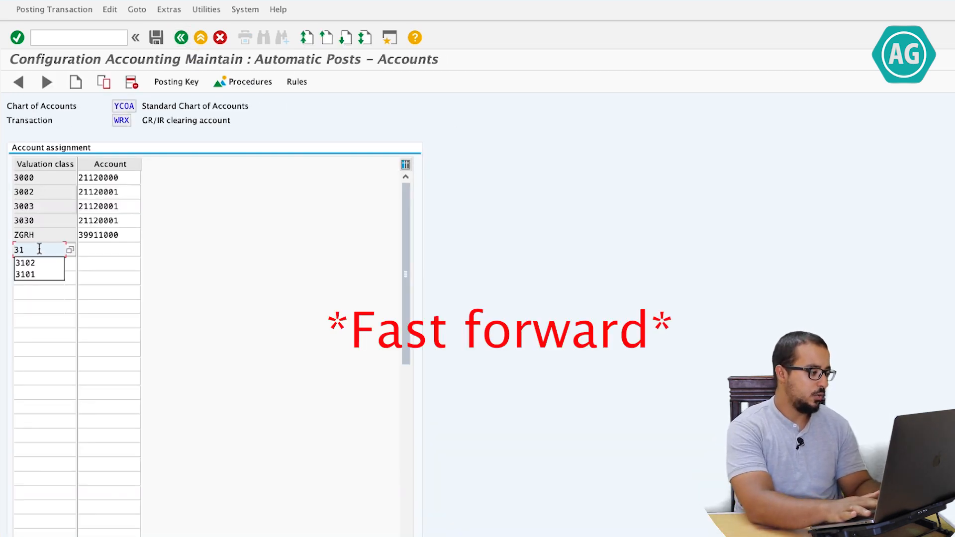
text(01)
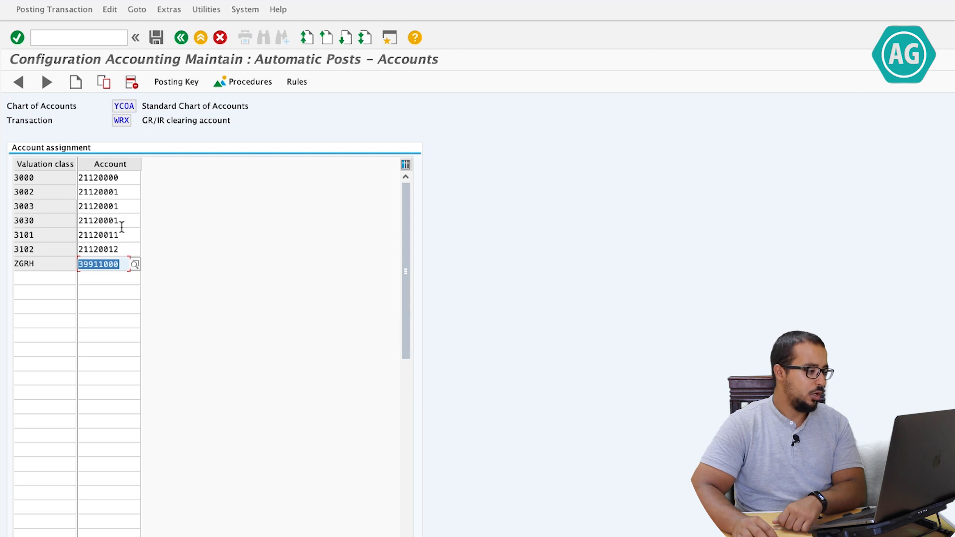
click(156, 37)
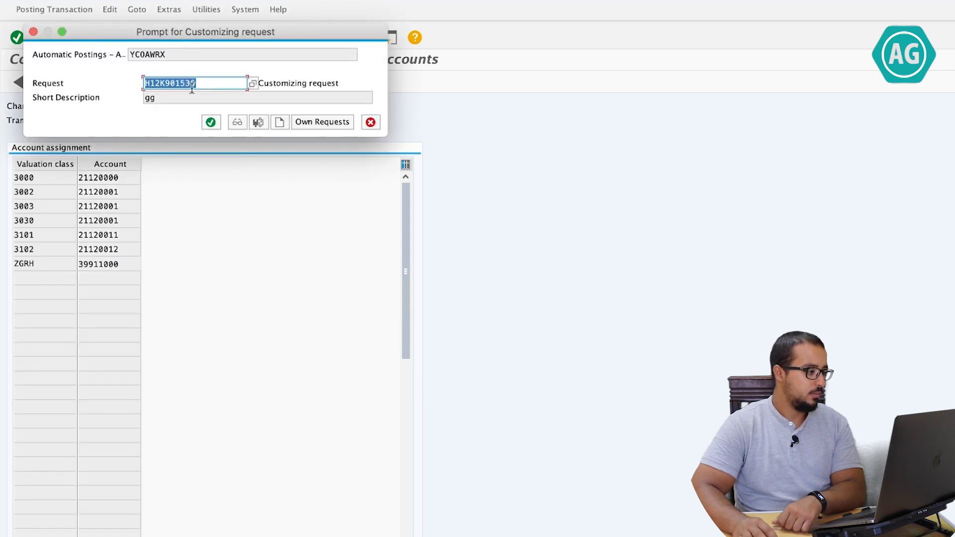
click(212, 122)
click(180, 37)
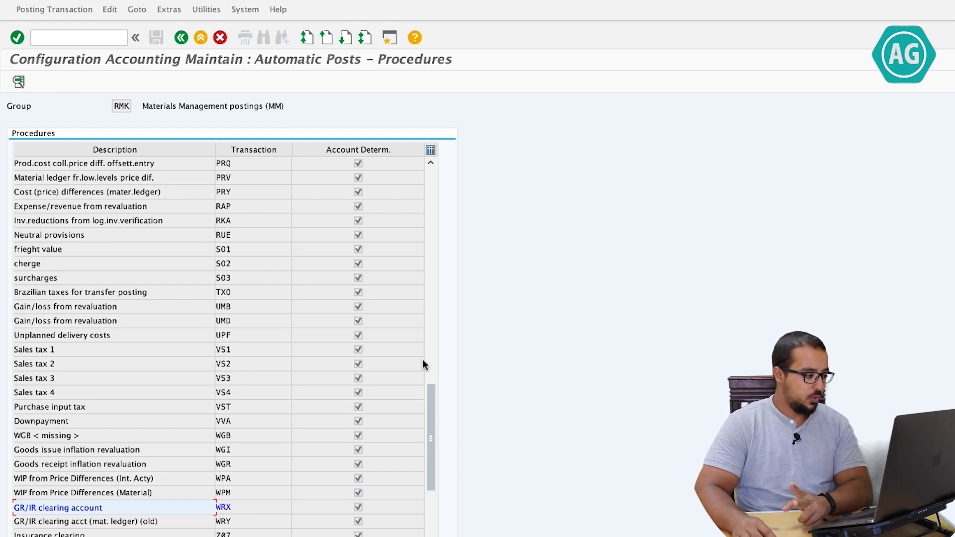
Find the offsetting entry for inventory posting (GBB) in the procedures list and open its account assignments
scroll(409, 351, down, 1)
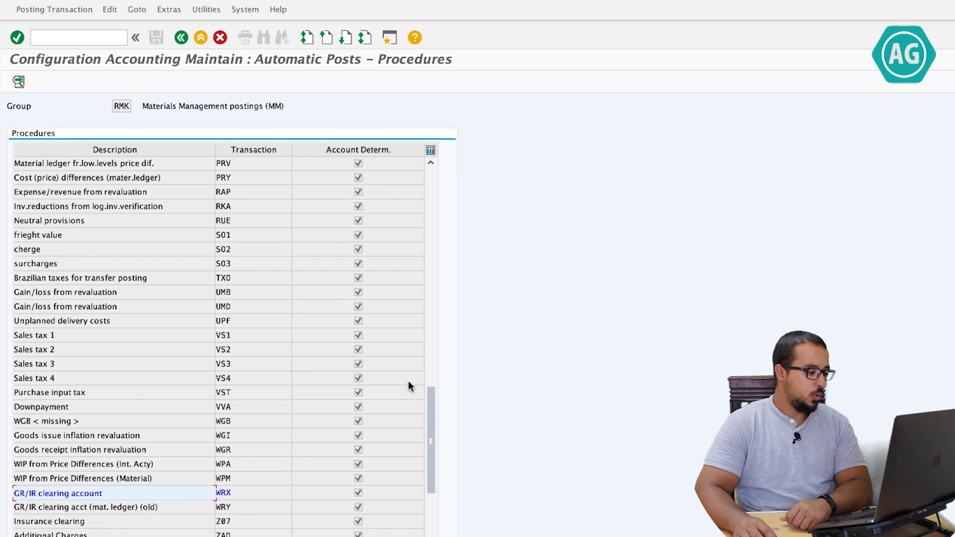
click(429, 282)
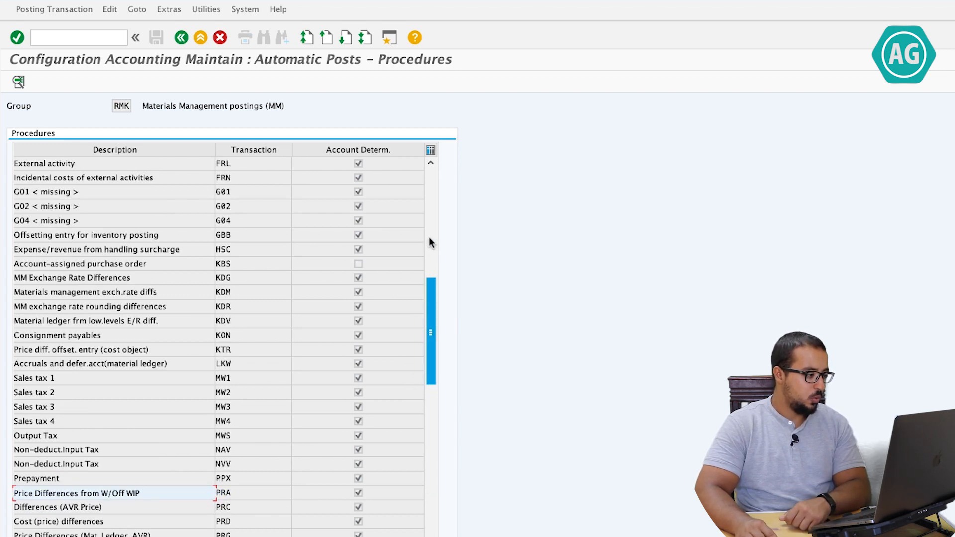
click(220, 235)
scroll(237, 233, up, 1)
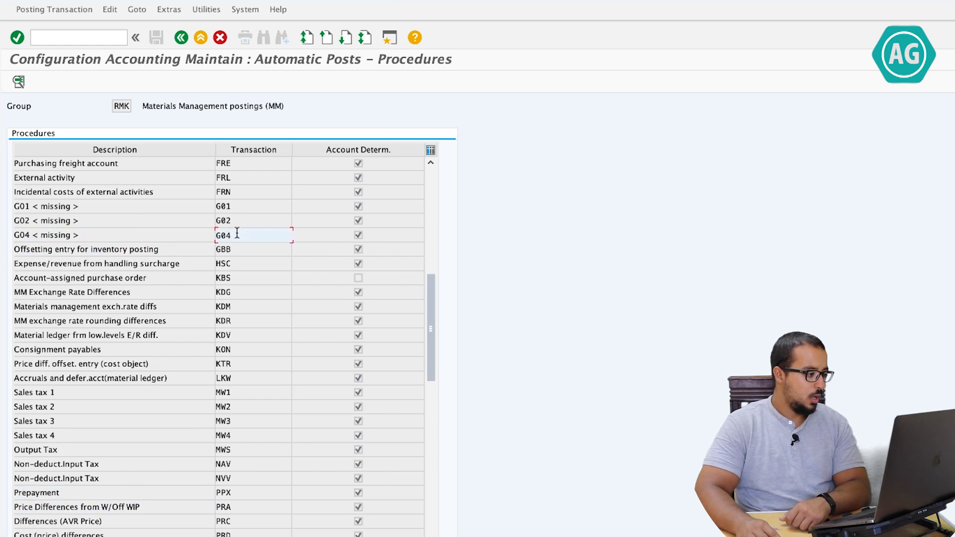
double_click(234, 248)
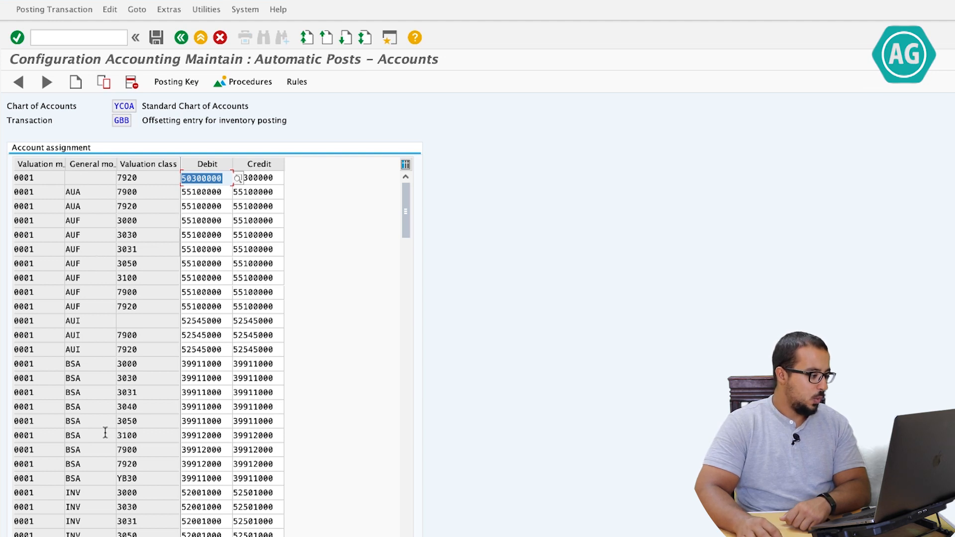
Add VAX entries with account 50300001 for valuation class 3101 and 50300002 for class 3102, and save them in the proposed request
click(404, 284)
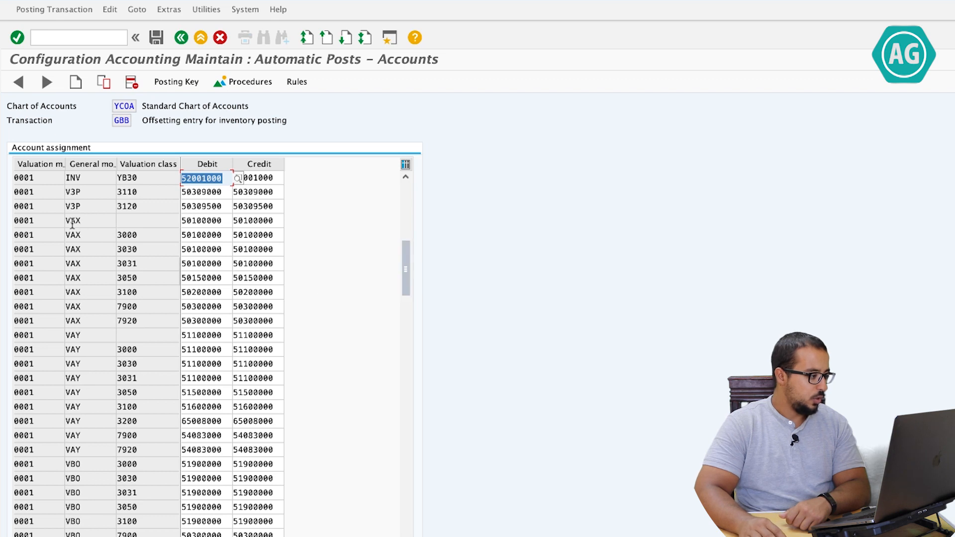
click(92, 219)
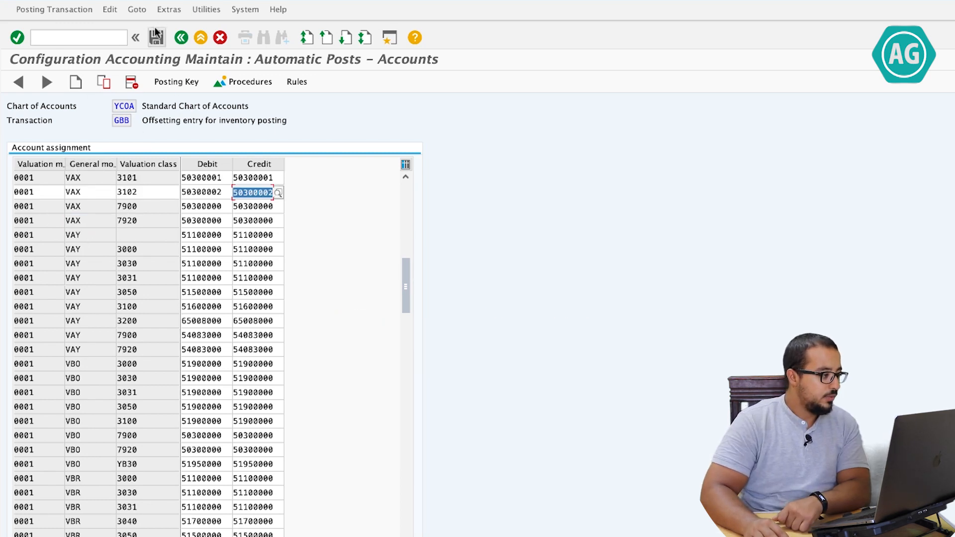
click(155, 33)
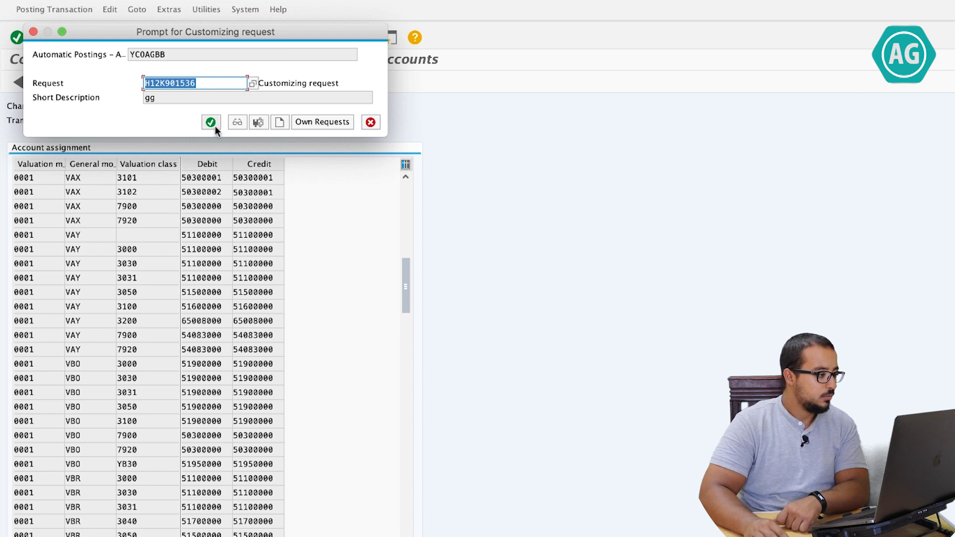
click(211, 122)
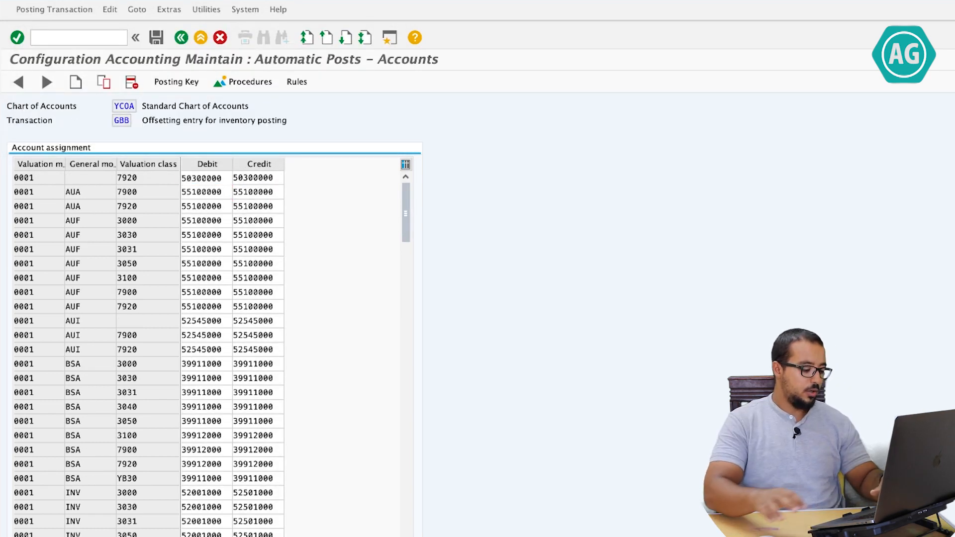
Copy the VBR row of valuation class 7920 into a new VBR entry for valuation class 3101 with account 54400000
key(ctrl+f)
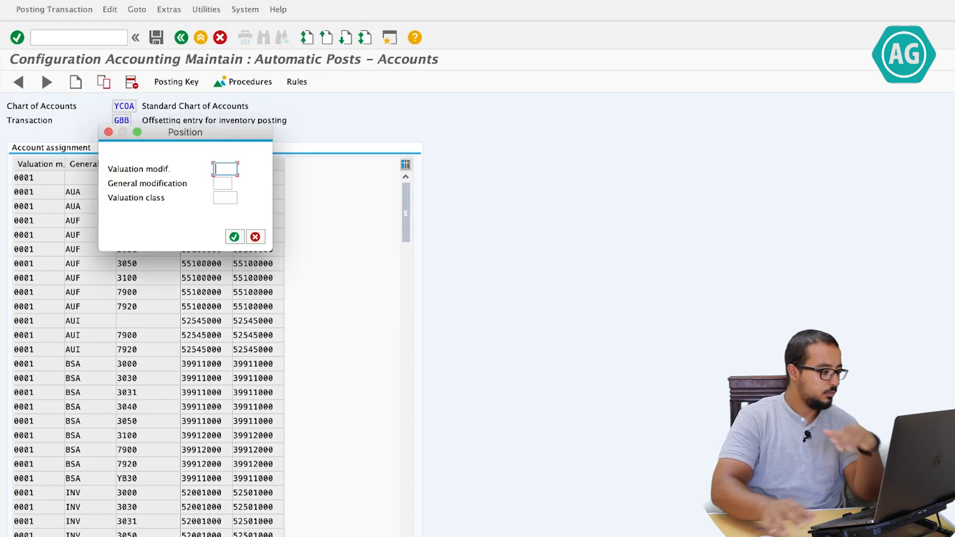
click(254, 236)
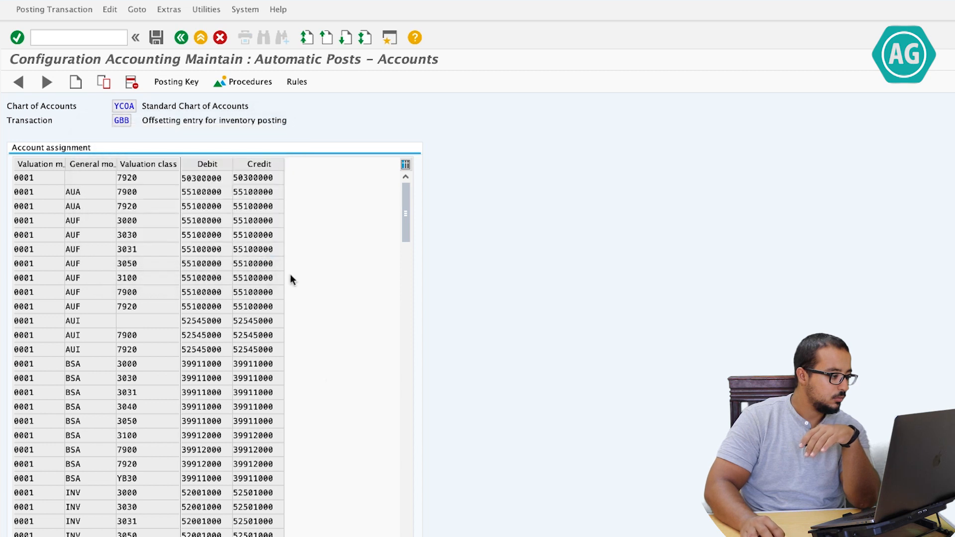
click(407, 438)
click(407, 438)
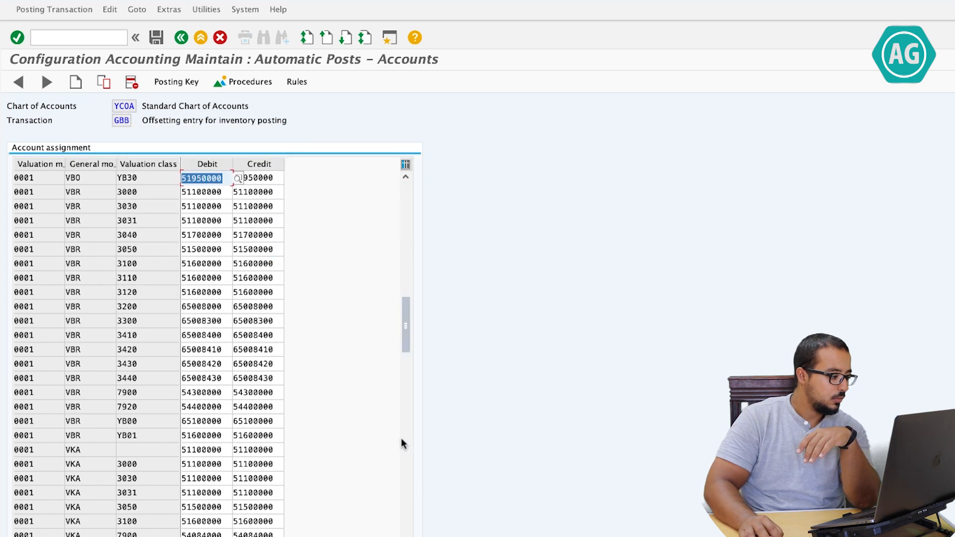
click(23, 406)
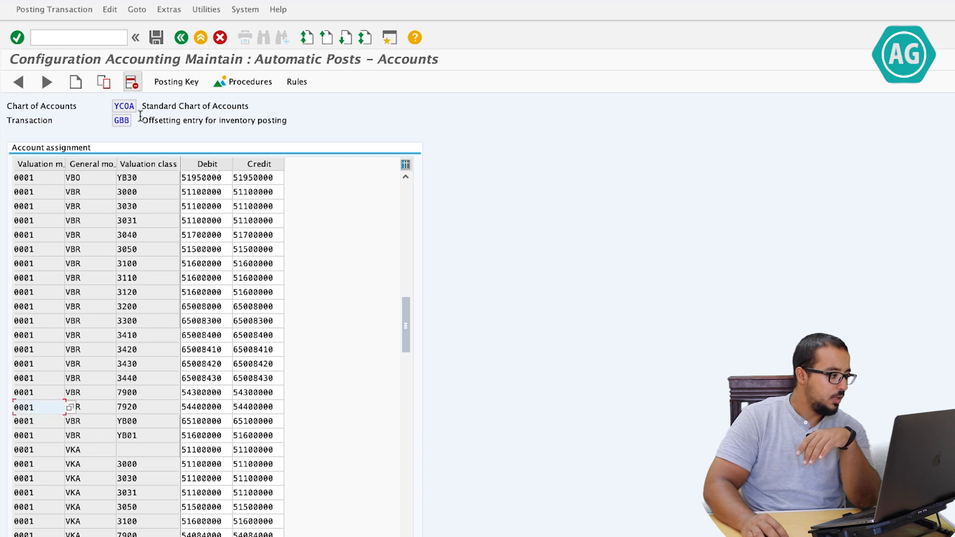
click(104, 83)
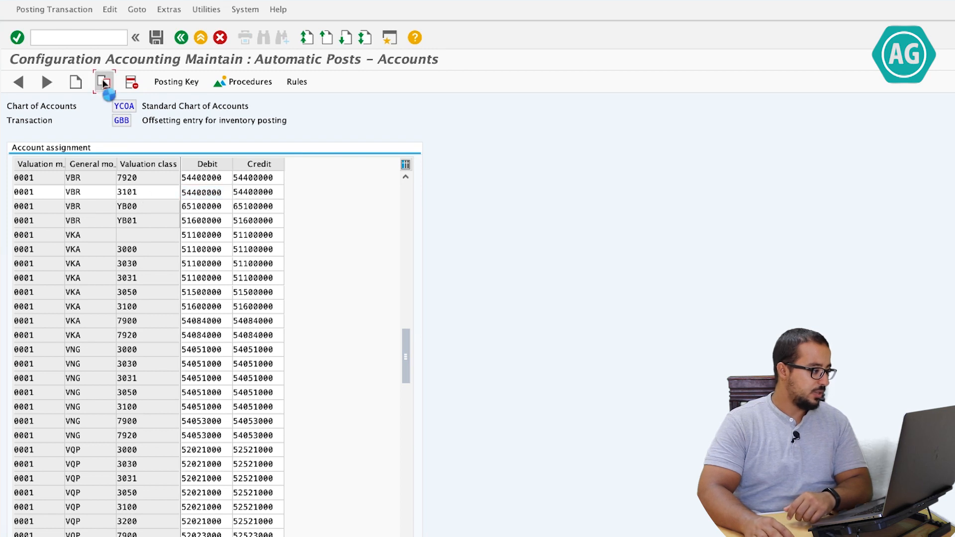
Copy the new VBR entry for valuation class 3102 and save the GBB assignments in the proposed customizing request
click(103, 82)
click(139, 192)
key(BackSpace)
text(2)
click(156, 38)
click(211, 122)
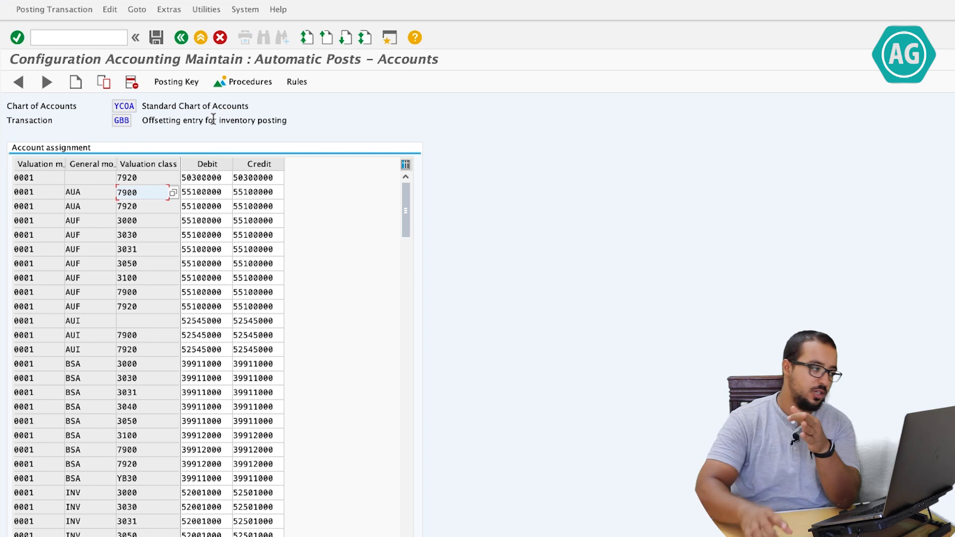
Leave the GBB account assignments and open the inventory management simulation
click(180, 37)
click(180, 36)
click(142, 84)
double_click(98, 107)
click(128, 135)
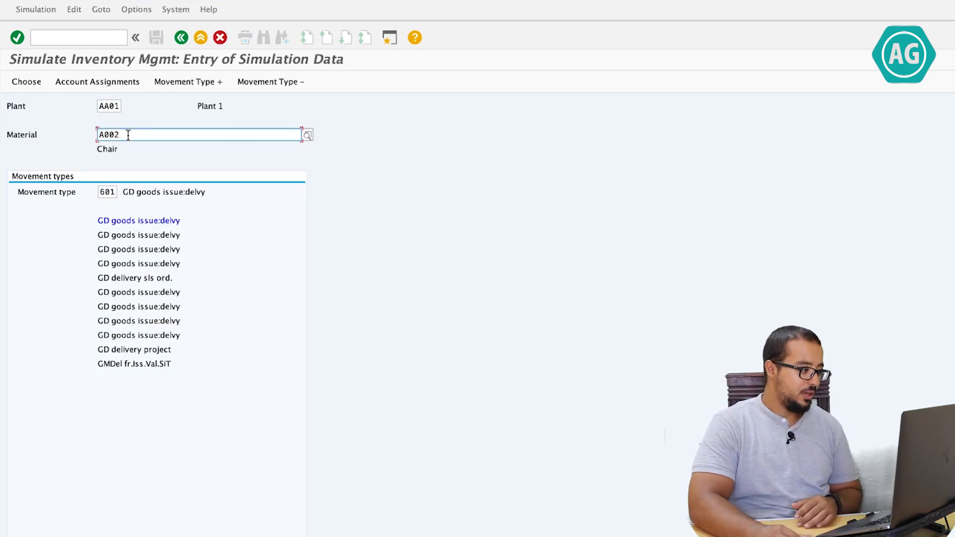
Simulate movement type 101 (GR goods receipt) for material A002 and check the inventory posting and GR/IR clearing accounts
double_click(107, 192)
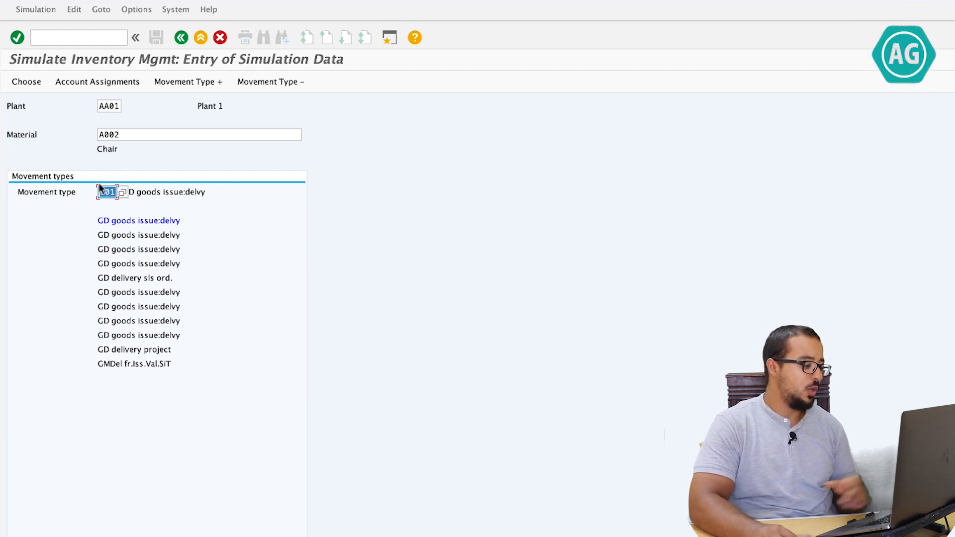
text(101)
key(Return)
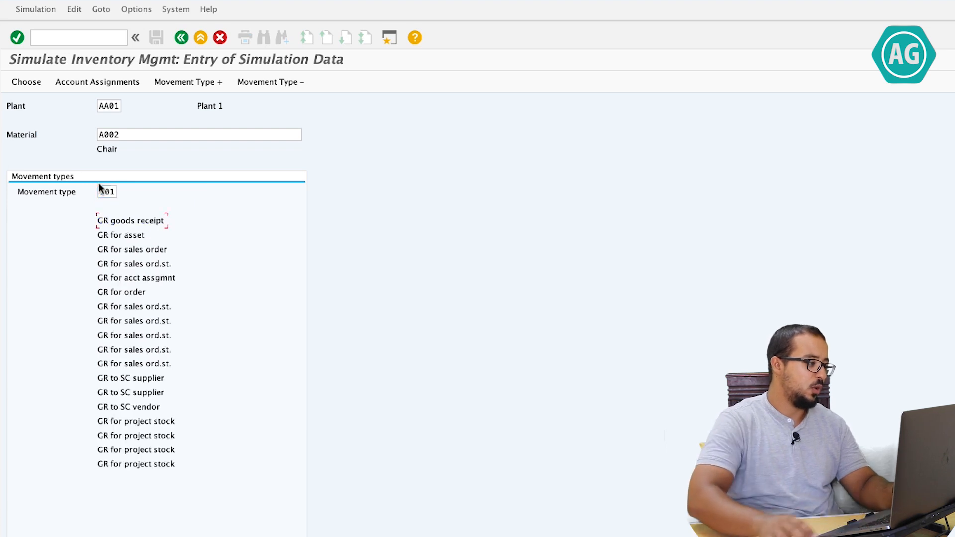
click(128, 222)
click(105, 83)
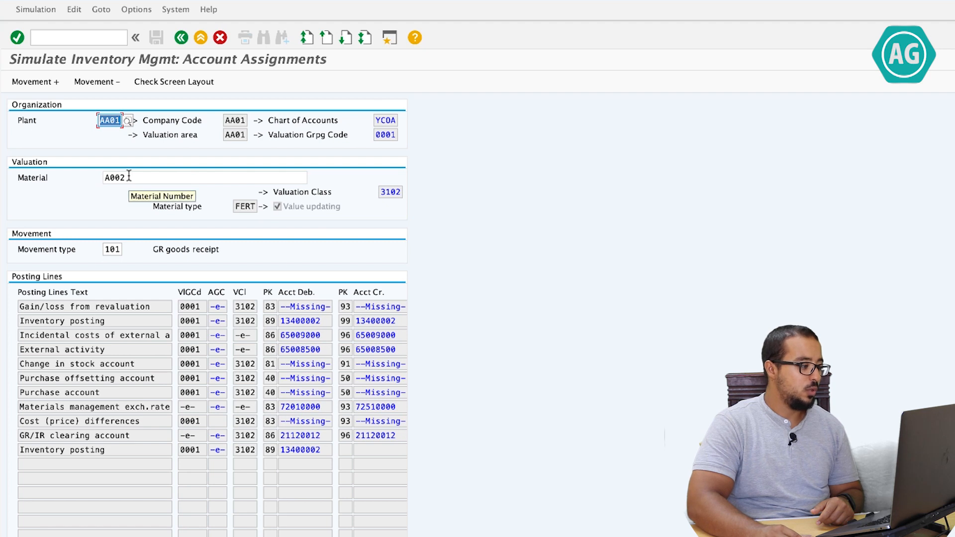
double_click(327, 322)
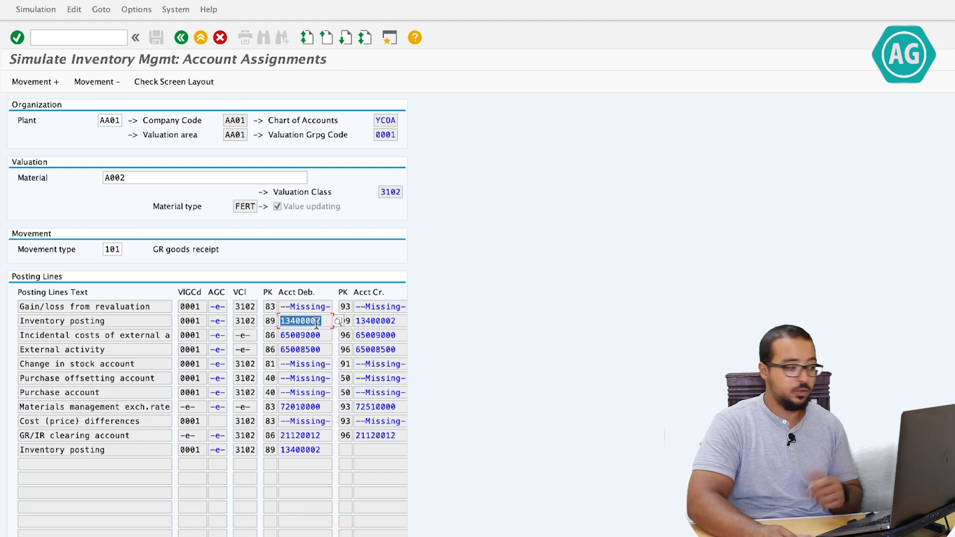
drag(328, 436, 252, 434)
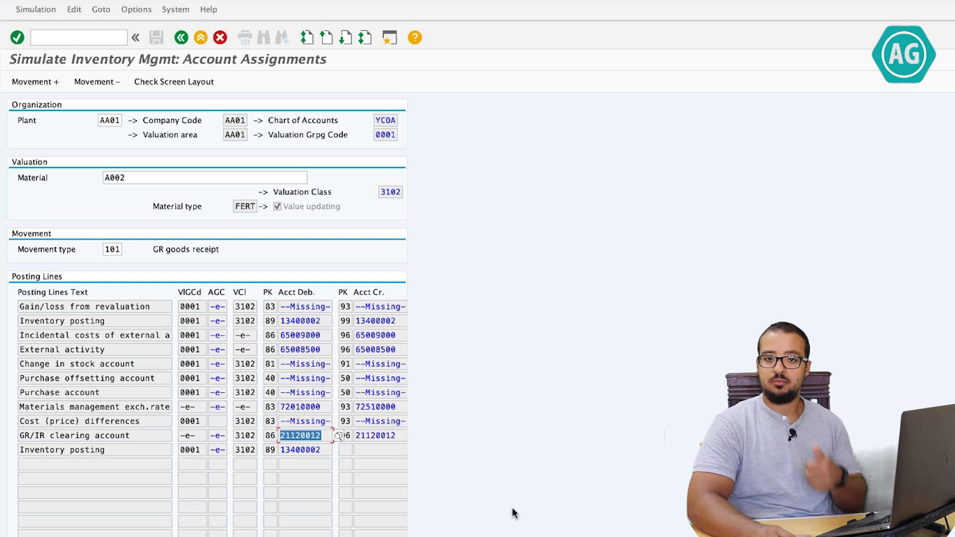
Simulate movement type 201 for material A002 and check the VBR offsetting entry and inventory posting accounts
click(112, 249)
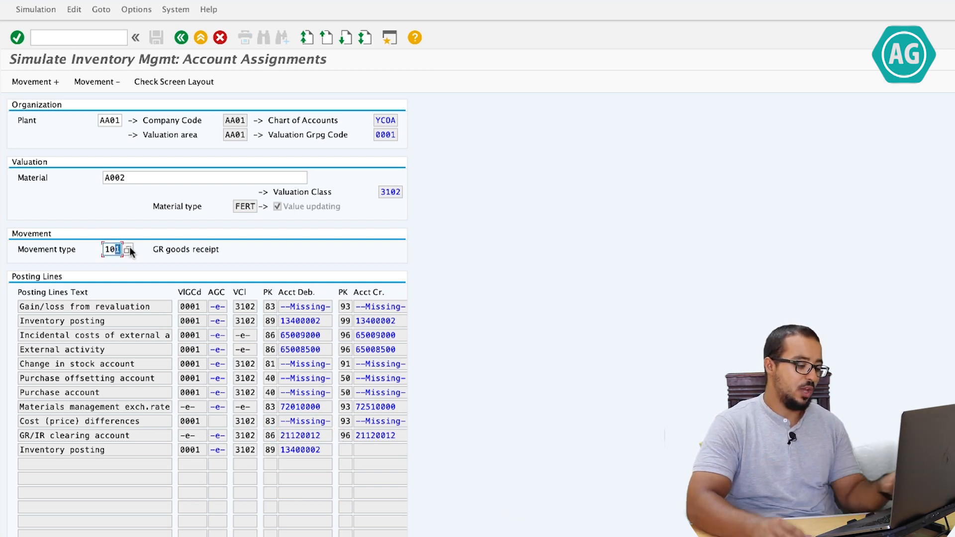
key(BackSpace)
key(BackSpace)
key(BackSpace)
text(201)
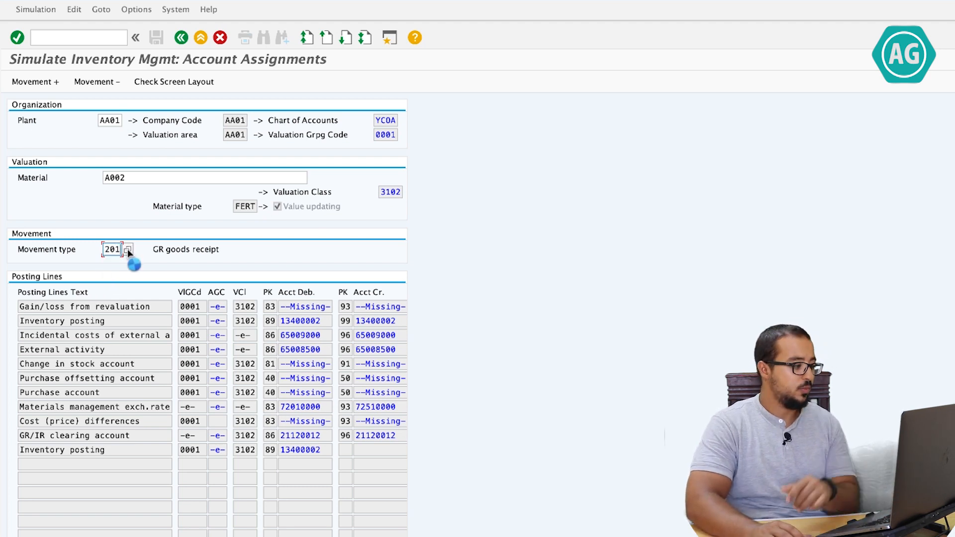
key(Return)
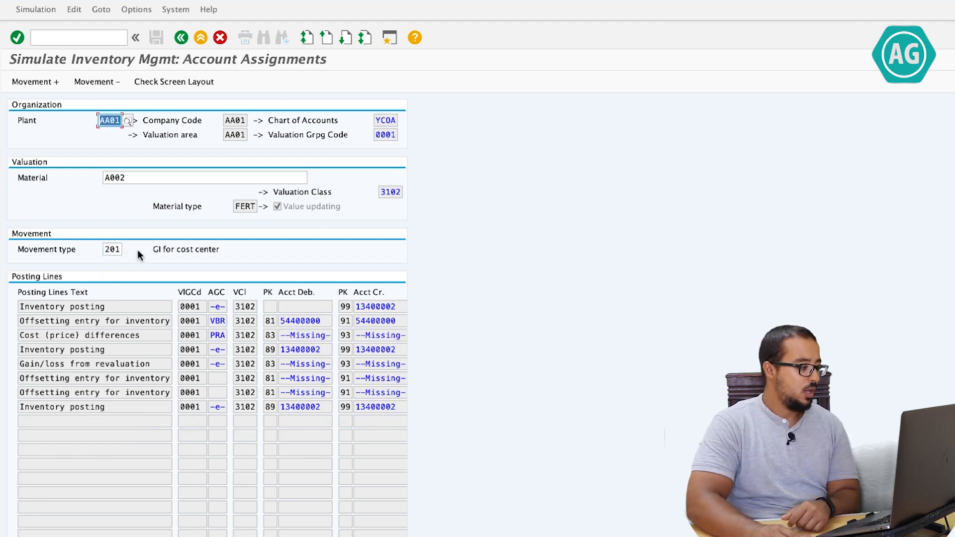
double_click(326, 321)
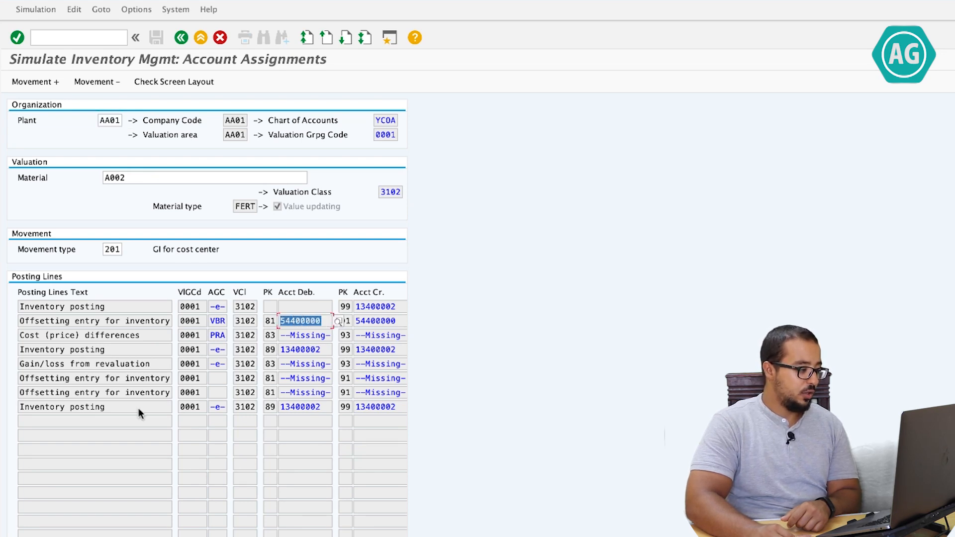
double_click(324, 407)
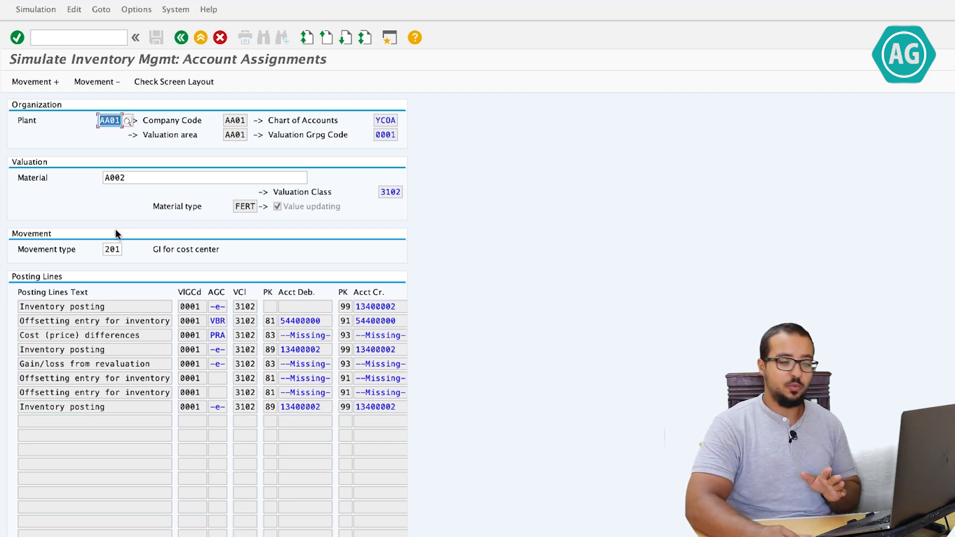
Simulate movement type 601 for material A002 and check the VAX offsetting entry and inventory posting accounts
double_click(111, 249)
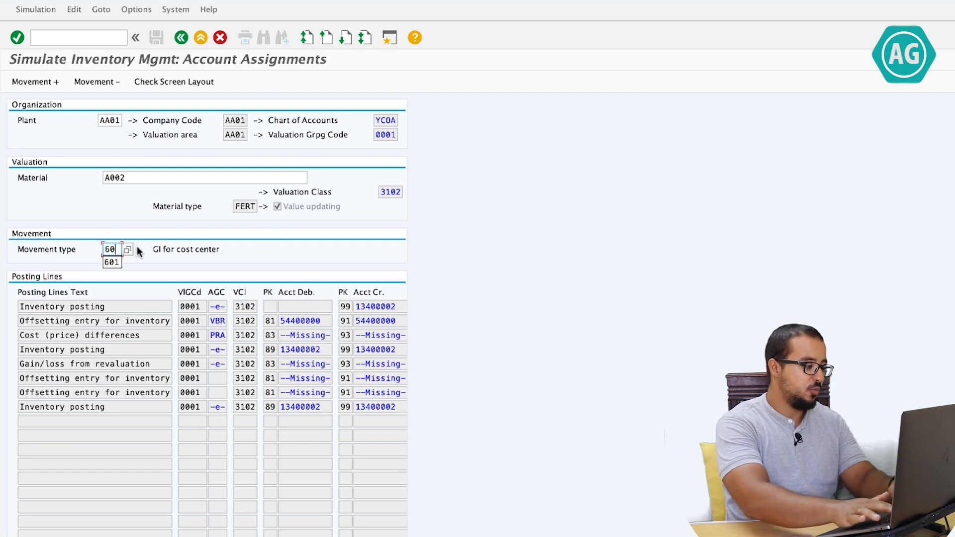
text(601)
key(Return)
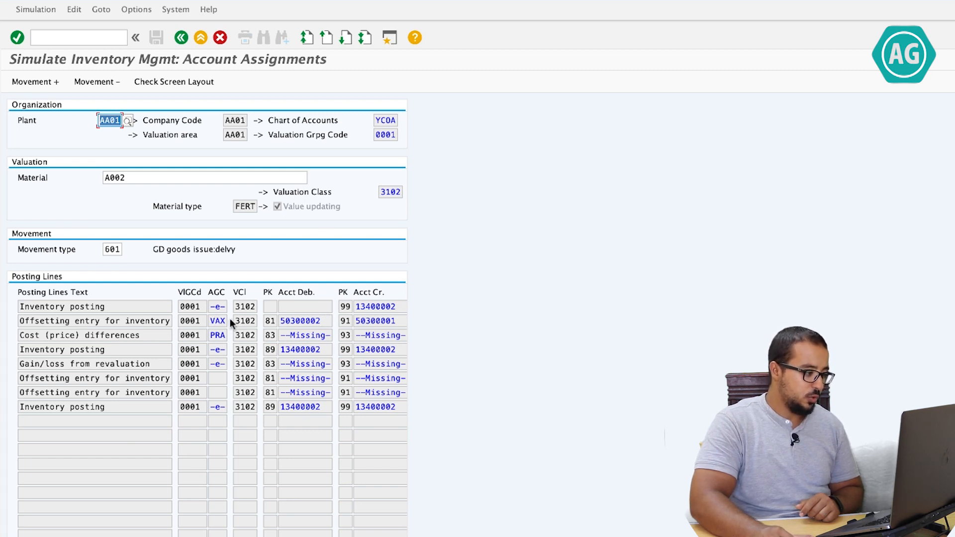
click(321, 320)
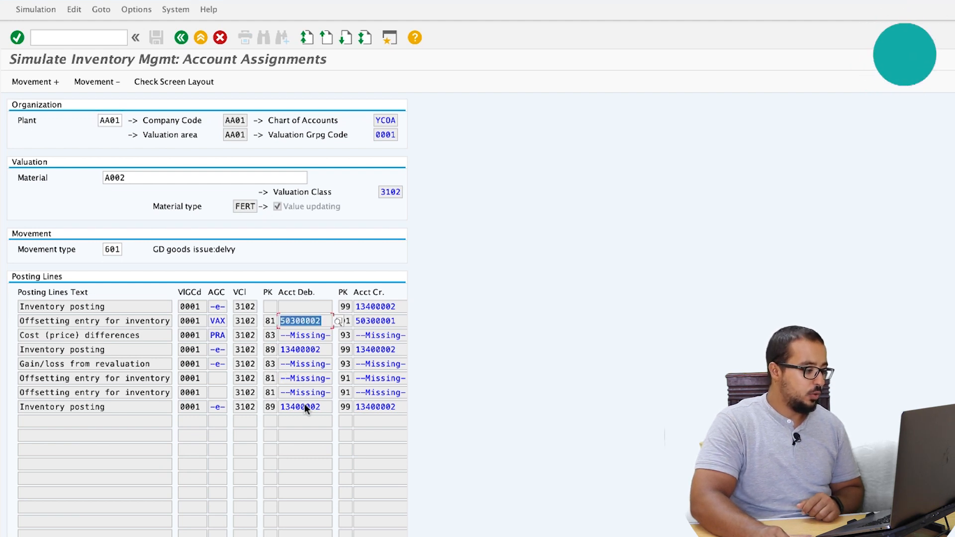
click(290, 408)
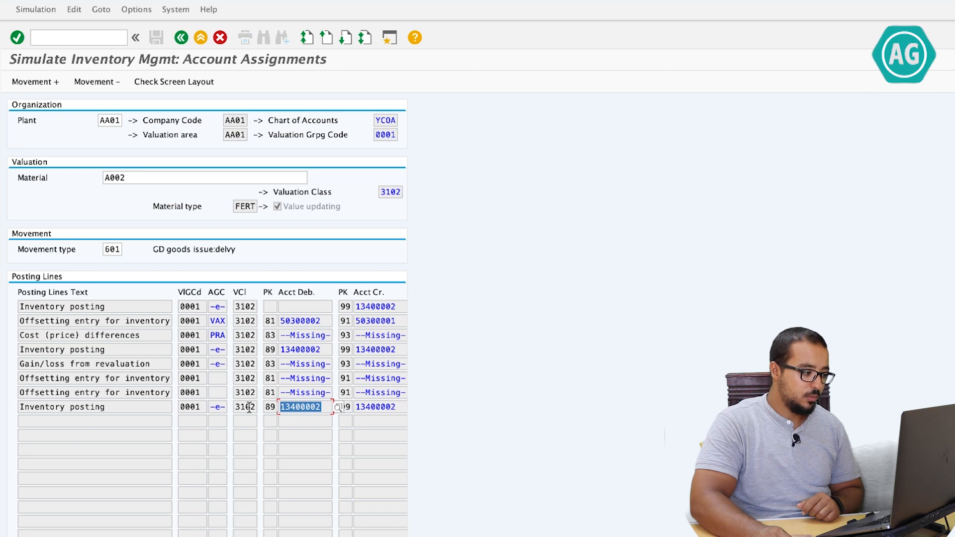